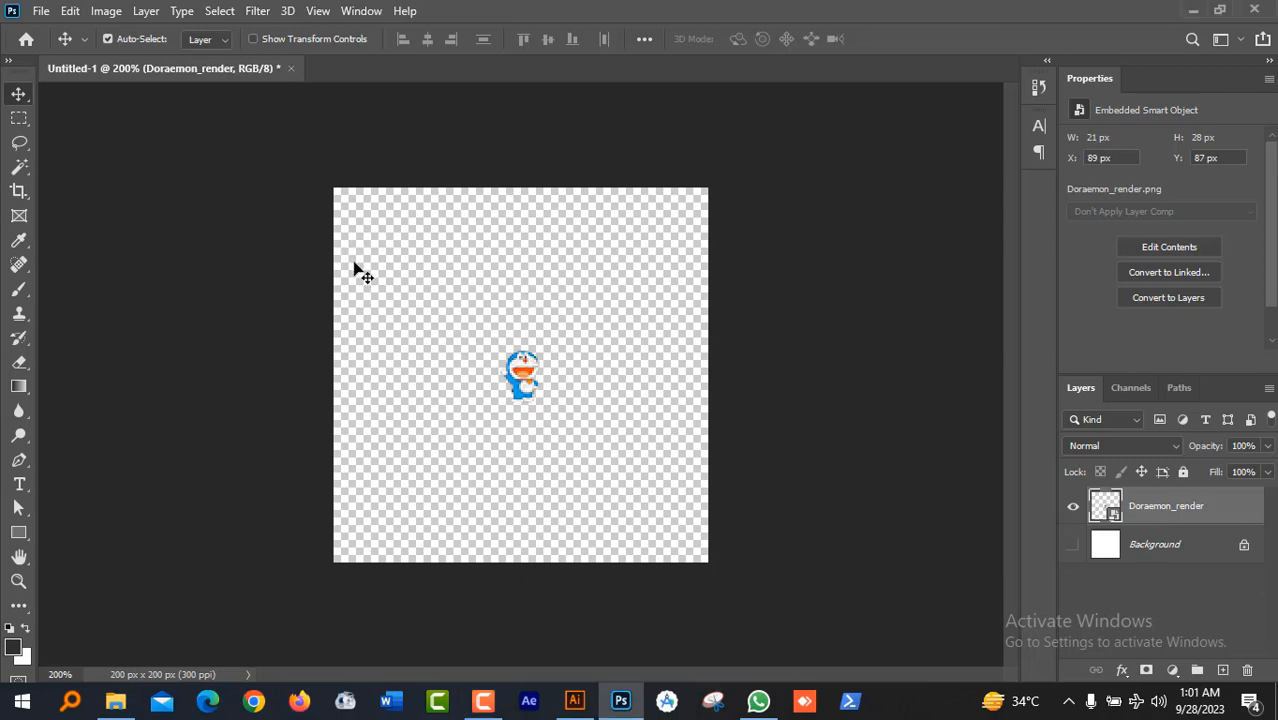
Step: Examine the pixels of the small Doraemon character on the transparent canvas at high magnification
key(ctrl+plus)
key(ctrl+plus)
key(ctrl+plus)
key(ctrl+plus)
key(ctrl+plus)
key(ctrl+plus)
key(ctrl+plus)
key(ctrl+plus)
key(ctrl+plus)
key(ctrl+plus)
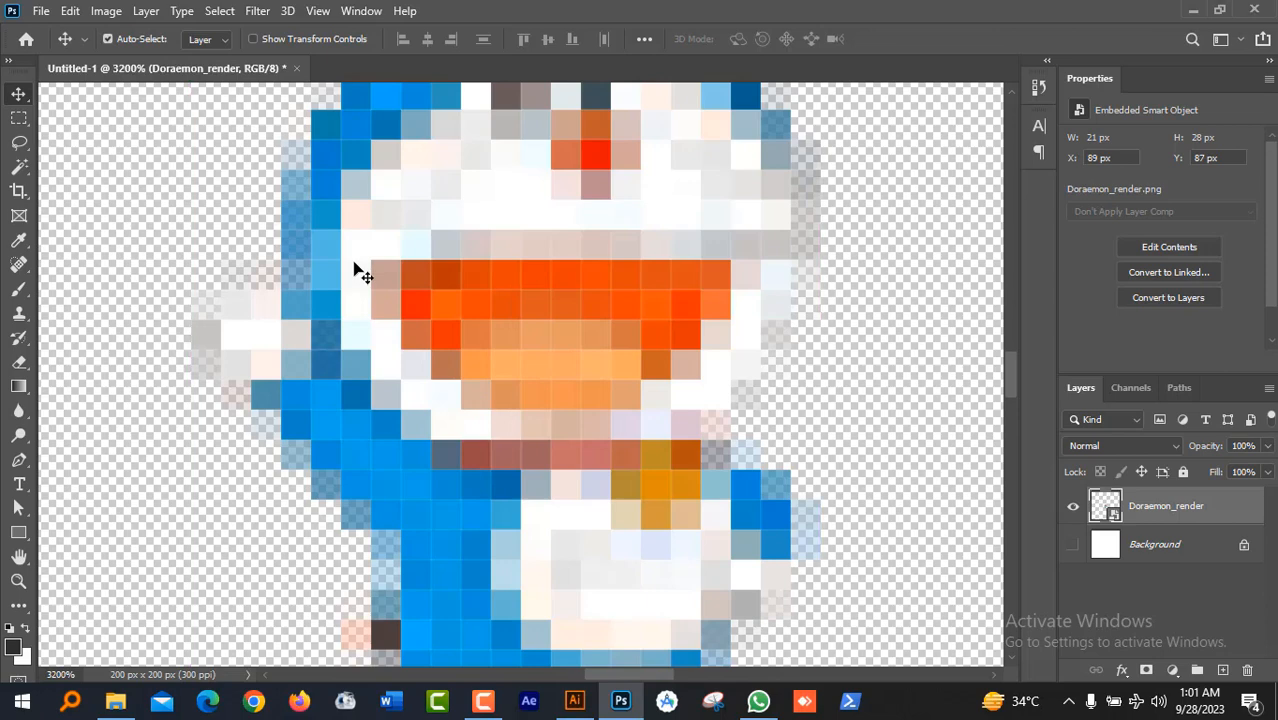
key(ctrl)
key(ctrl+minus)
key(ctrl+minus)
key(ctrl+minus)
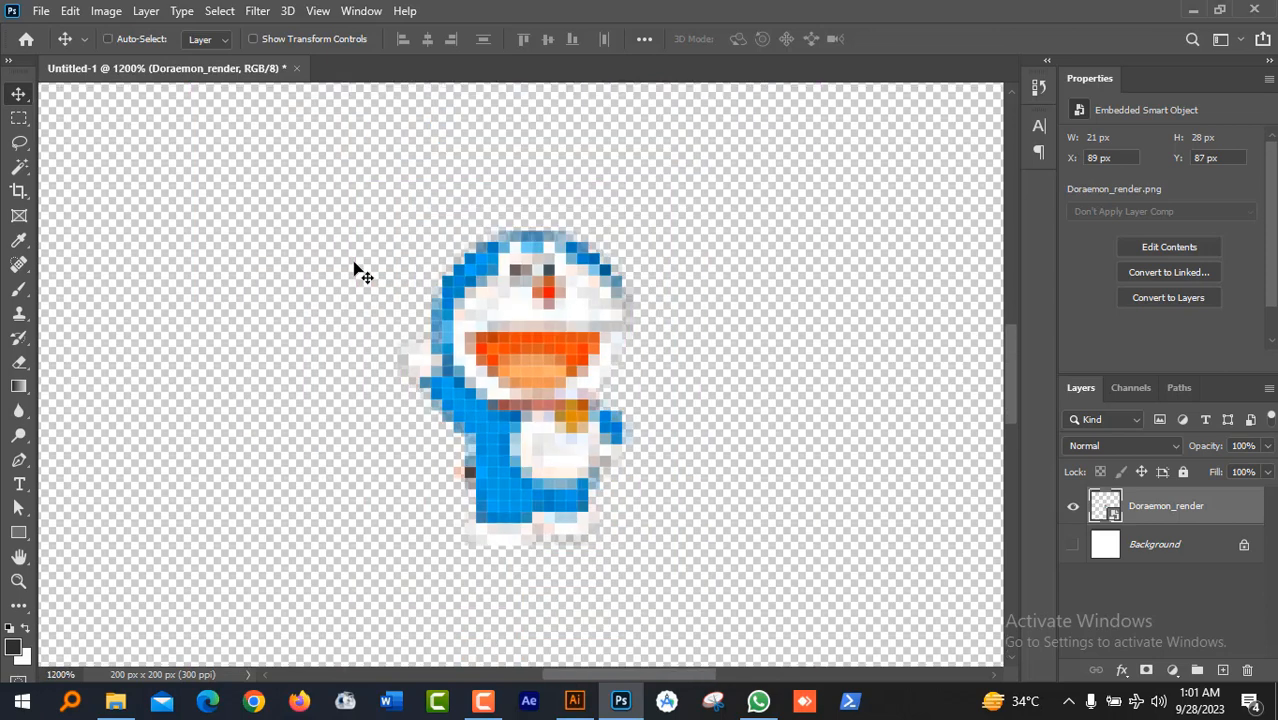
key(ctrl+plus)
key(ctrl+plus)
key(ctrl+plus)
key(ctrl+minus)
key(ctrl+minus)
key(ctrl+minus)
key(ctrl+plus)
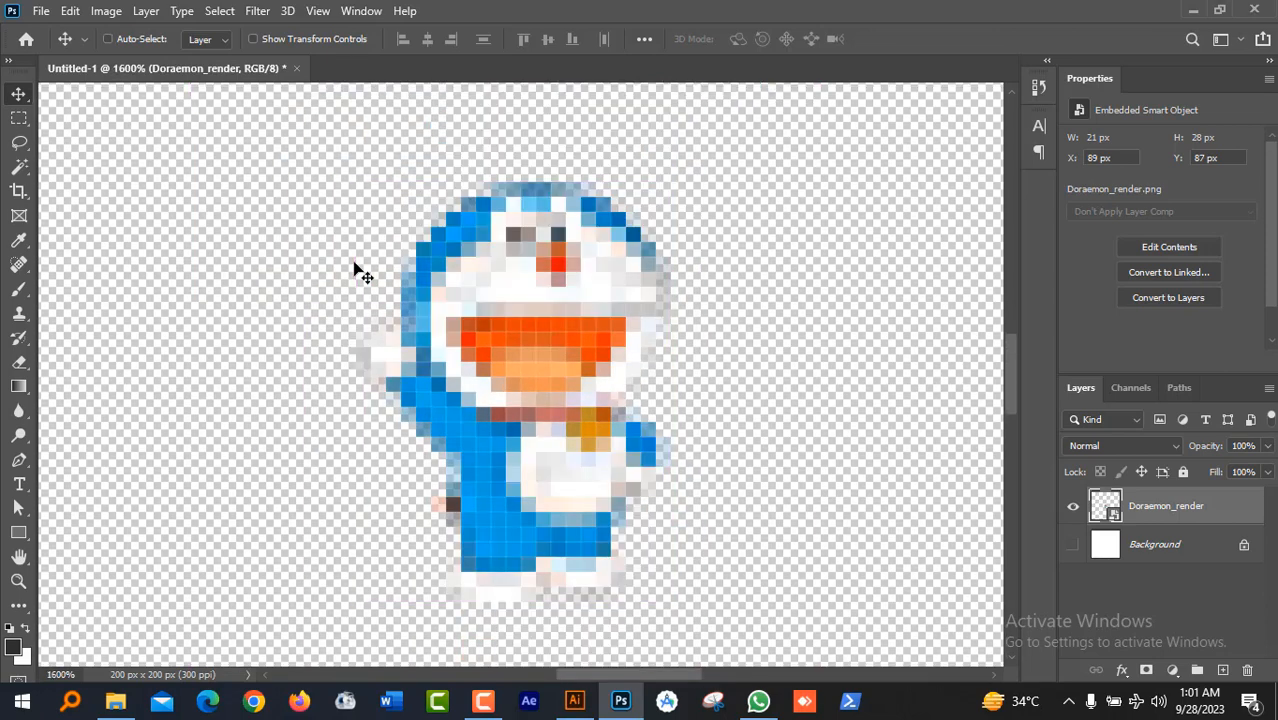
key(ctrl+plus)
key(ctrl+plus)
key(ctrl+minus)
key(ctrl+minus)
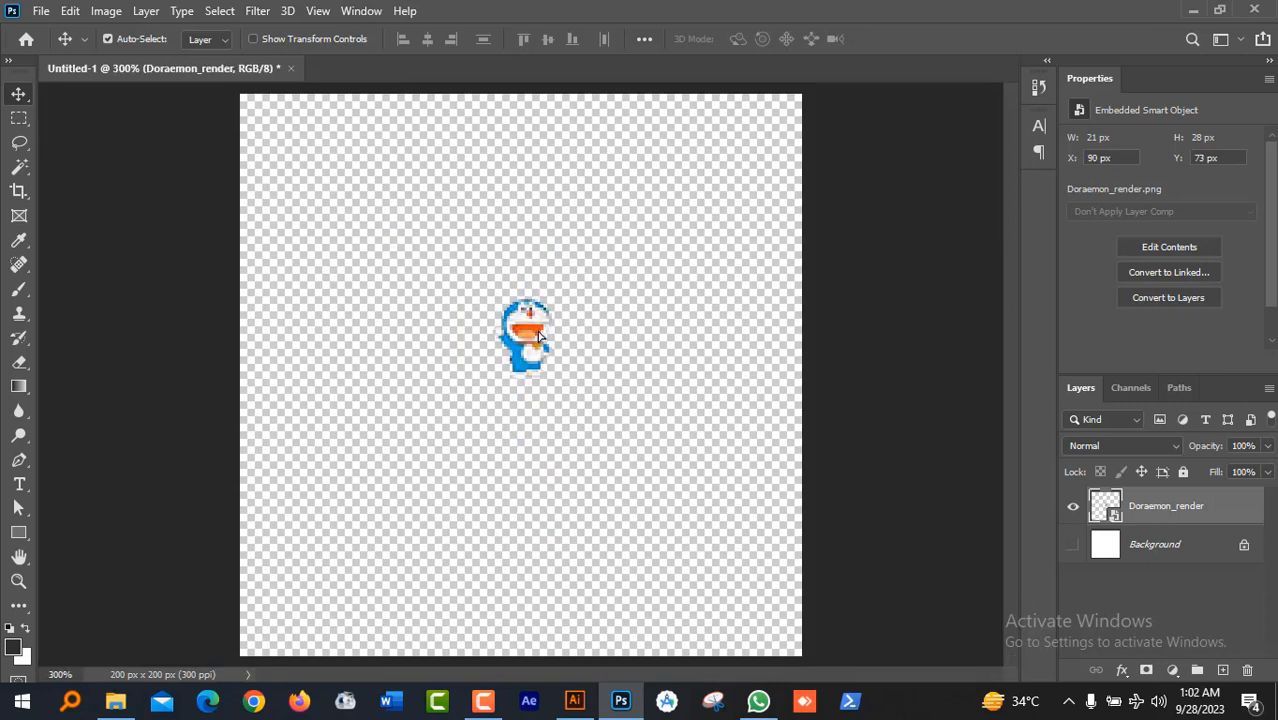
Step: Inspect the character's face, mouth and body up close once more for pixelation
key(ctrl+plus)
key(ctrl+plus)
key(ctrl+plus)
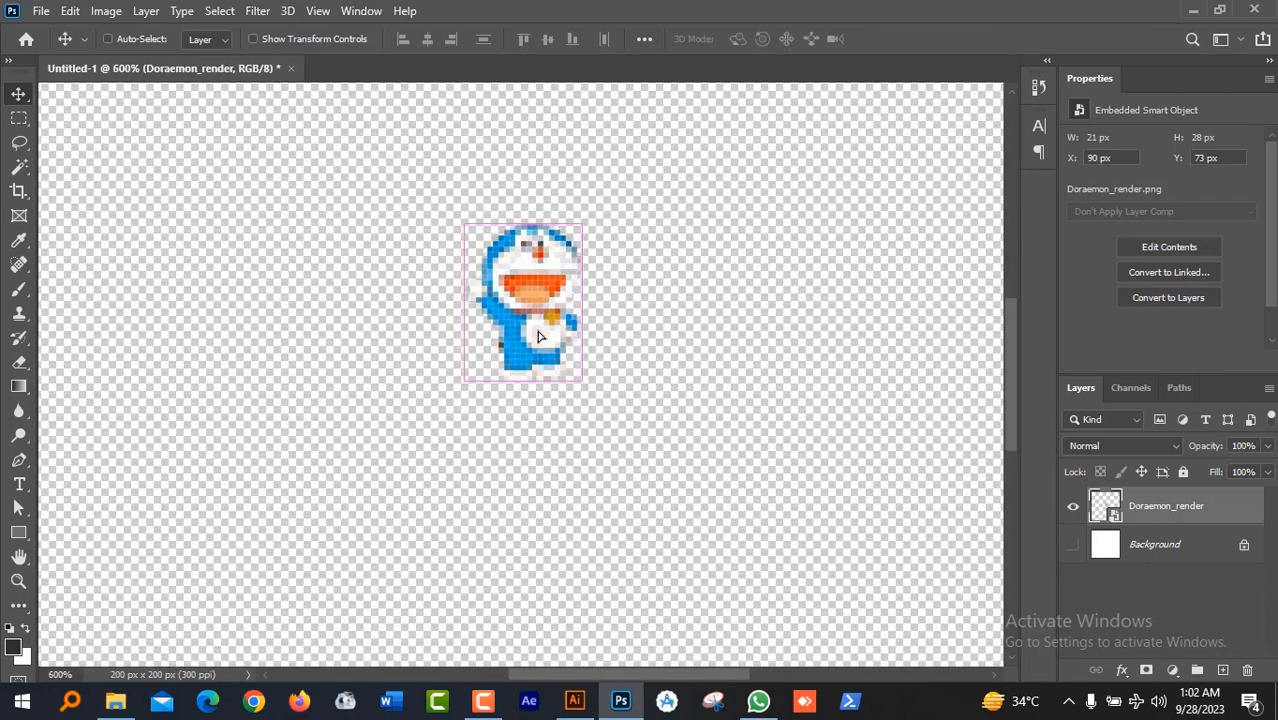
key(ctrl+plus)
key(ctrl+plus)
key(ctrl+plus)
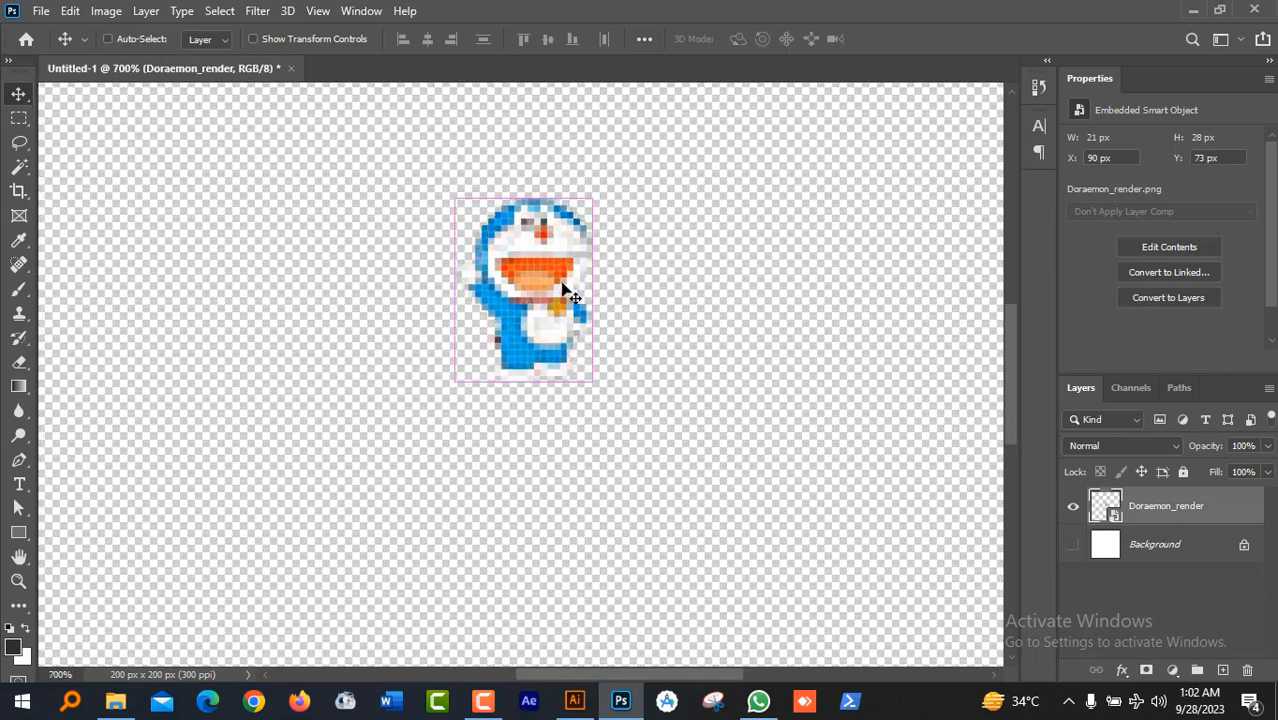
scroll(521, 237, up, 2)
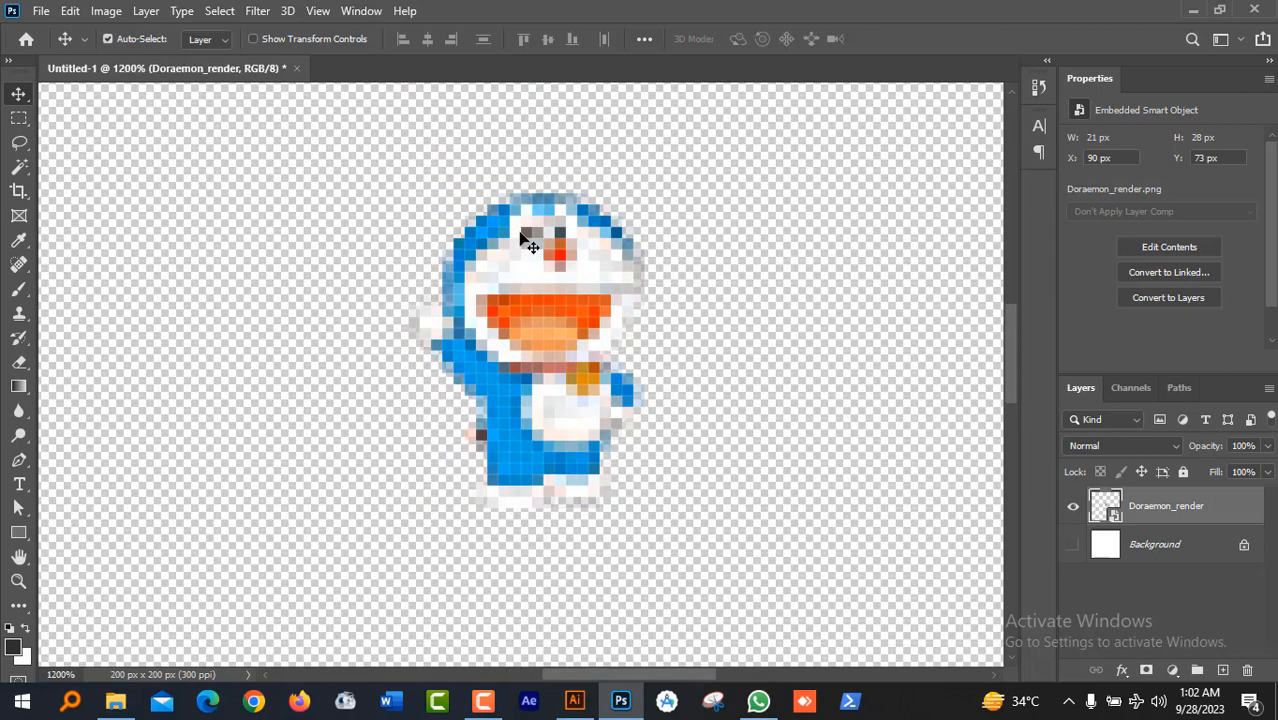
key(ctrl+plus)
key(ctrl+plus)
key(ctrl+plus)
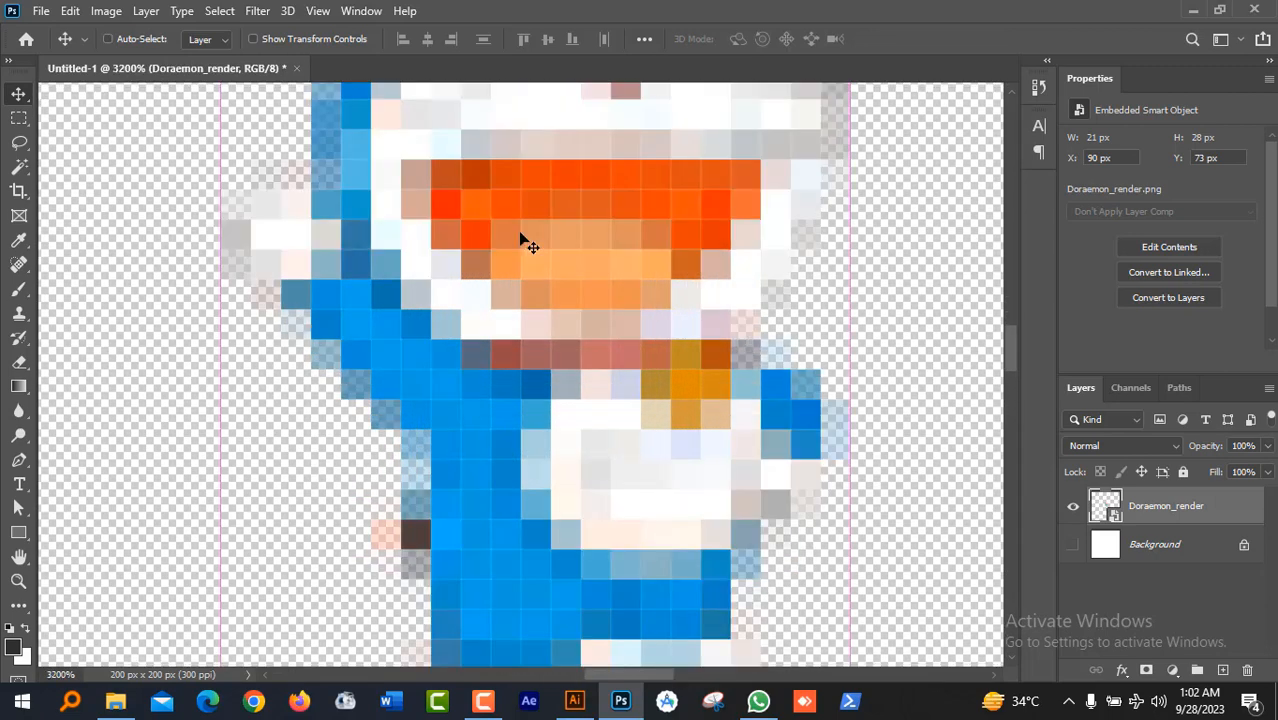
key(ctrl+minus)
key(ctrl+minus)
key(ctrl+minus)
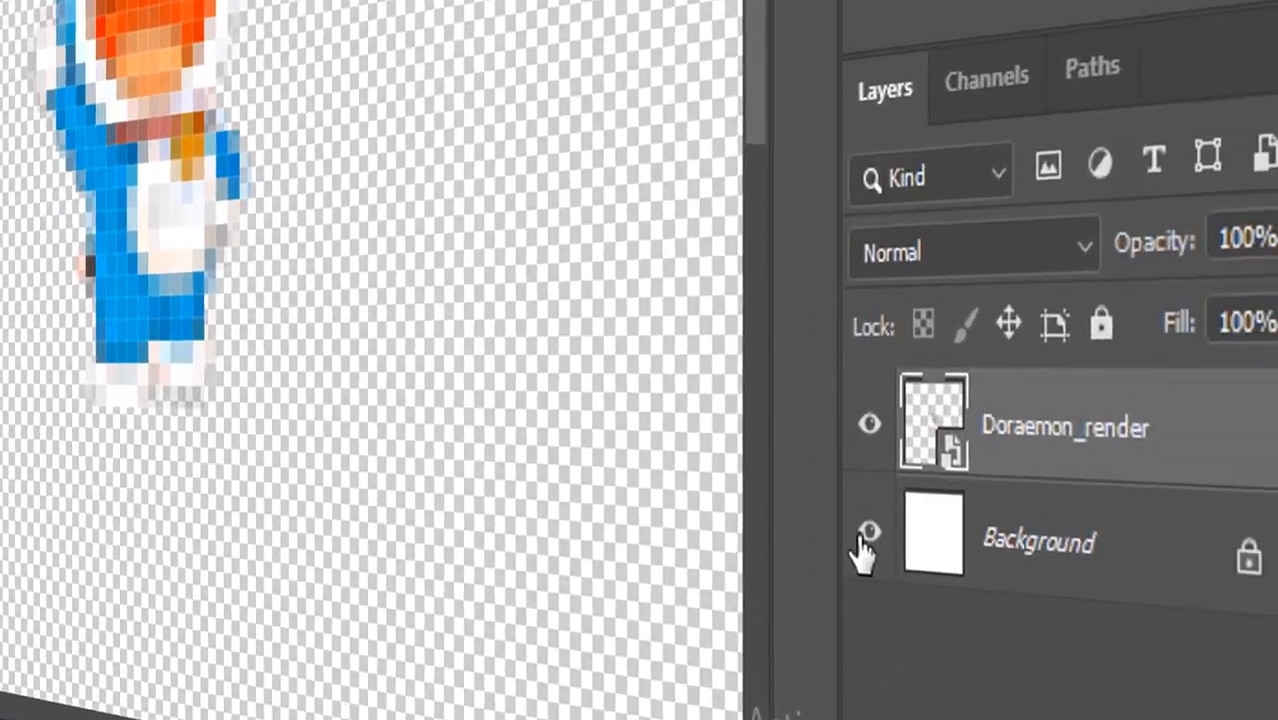
Step: Make the white Background layer visible and unlock it into a regular layer
click(1073, 544)
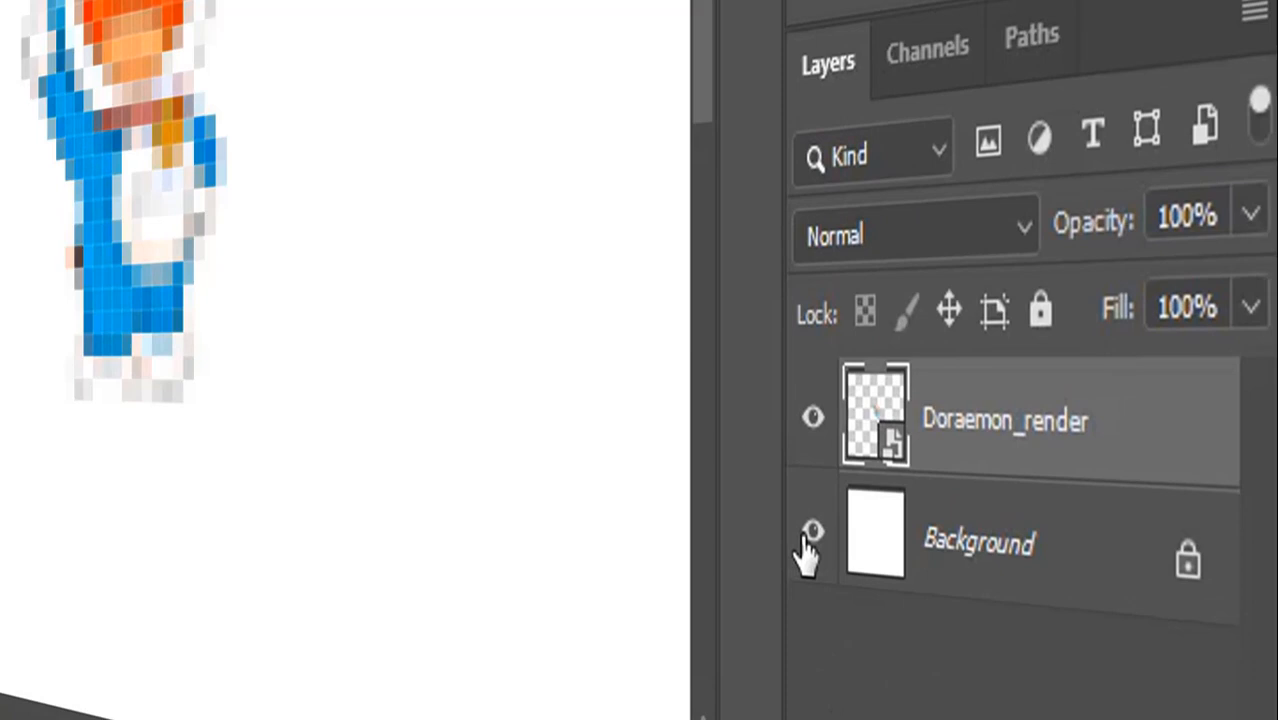
click(812, 532)
click(808, 538)
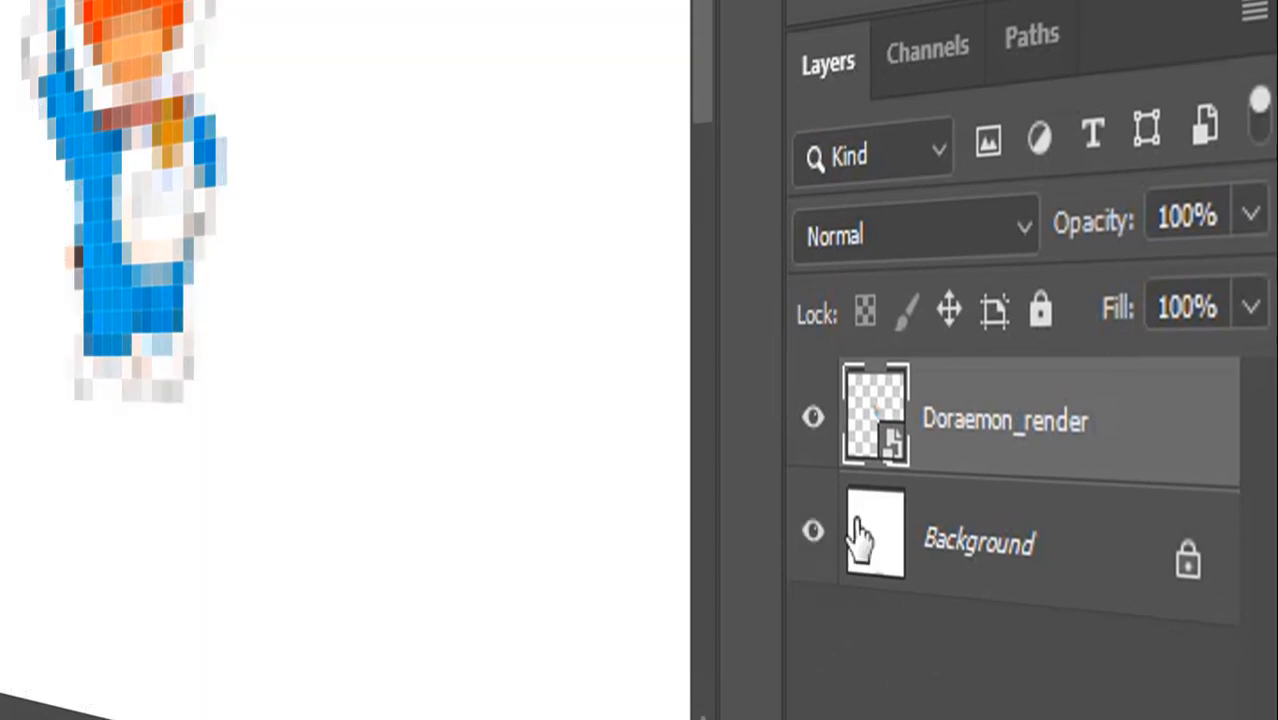
click(1186, 560)
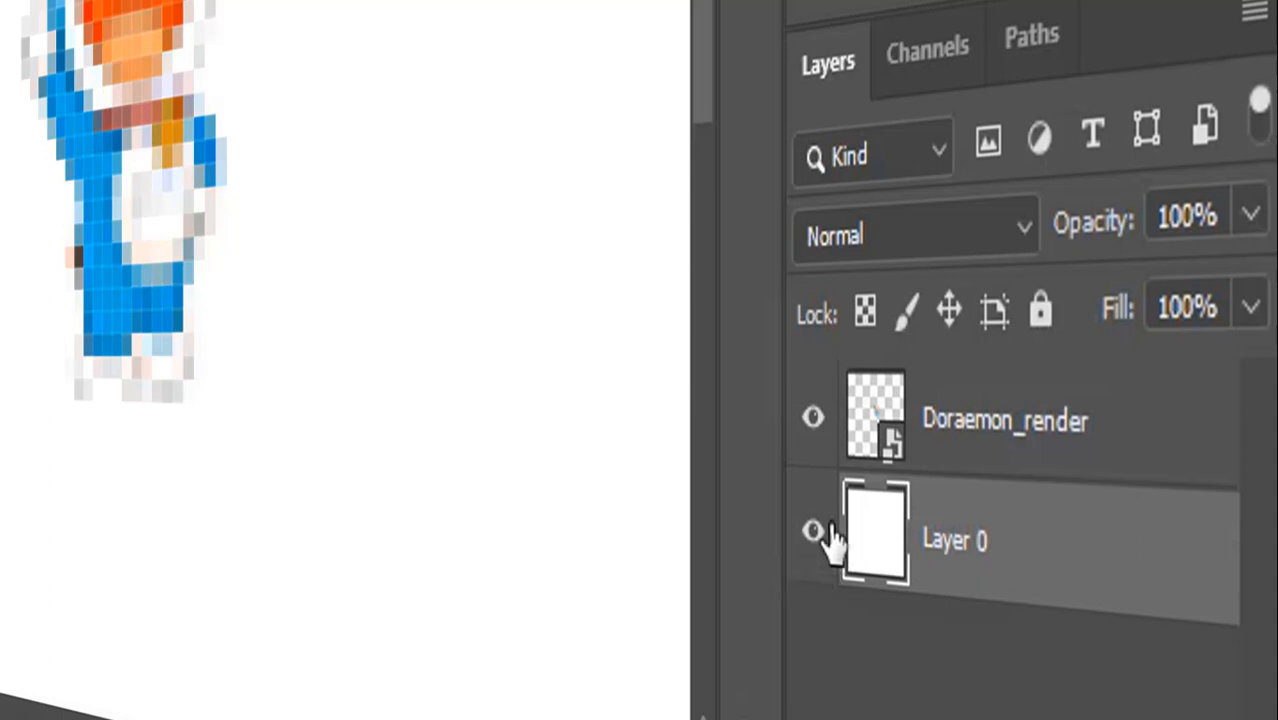
Step: Lock all of the white Layer 0 and compare the canvas with that layer hidden and shown
click(818, 532)
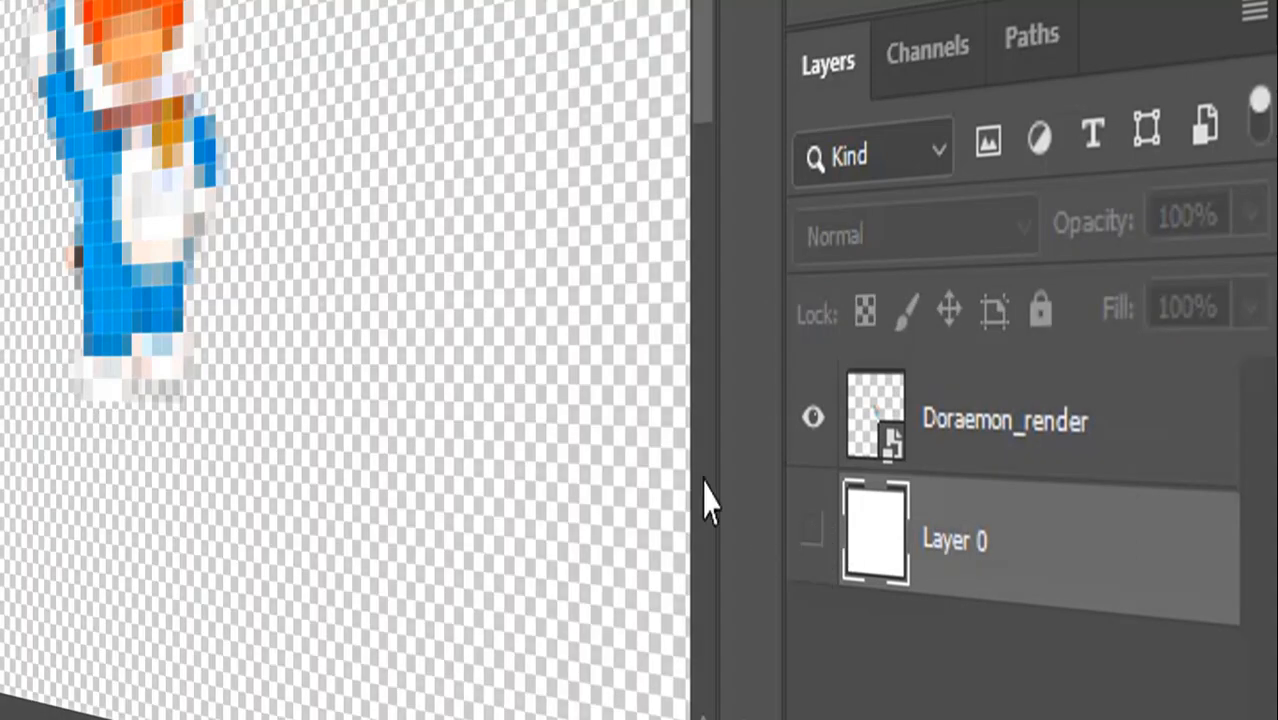
click(814, 532)
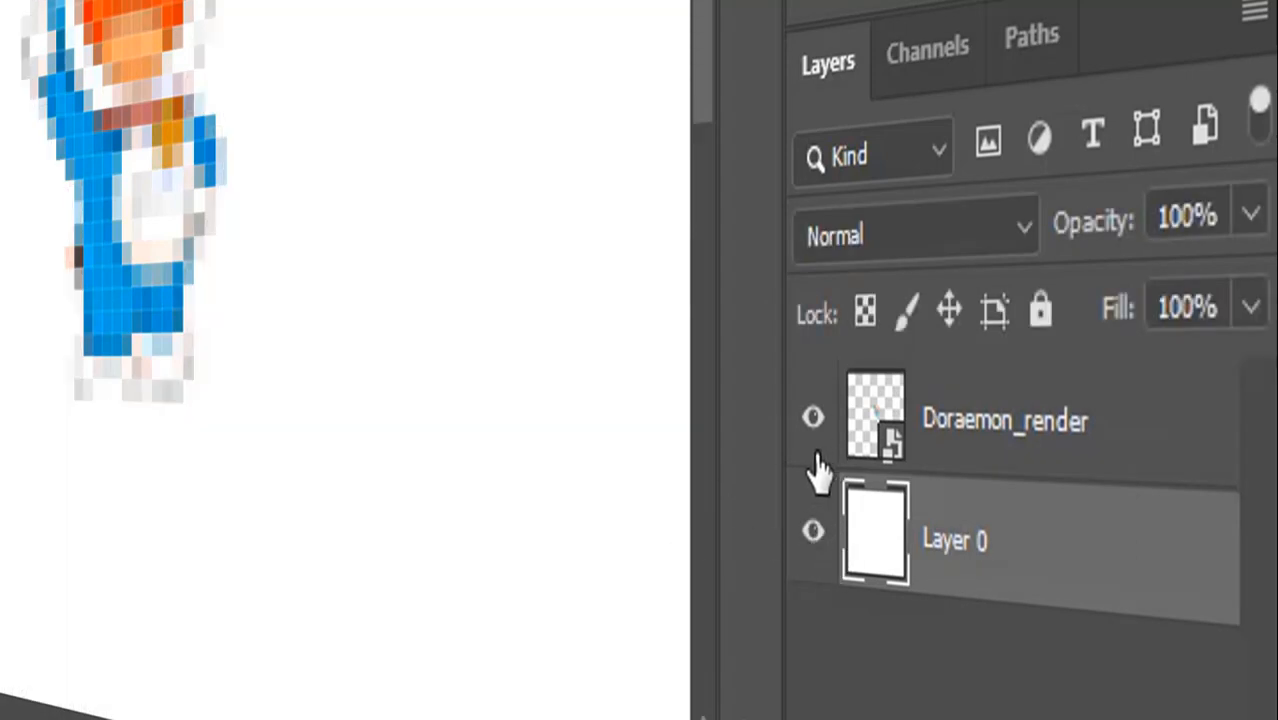
click(1040, 312)
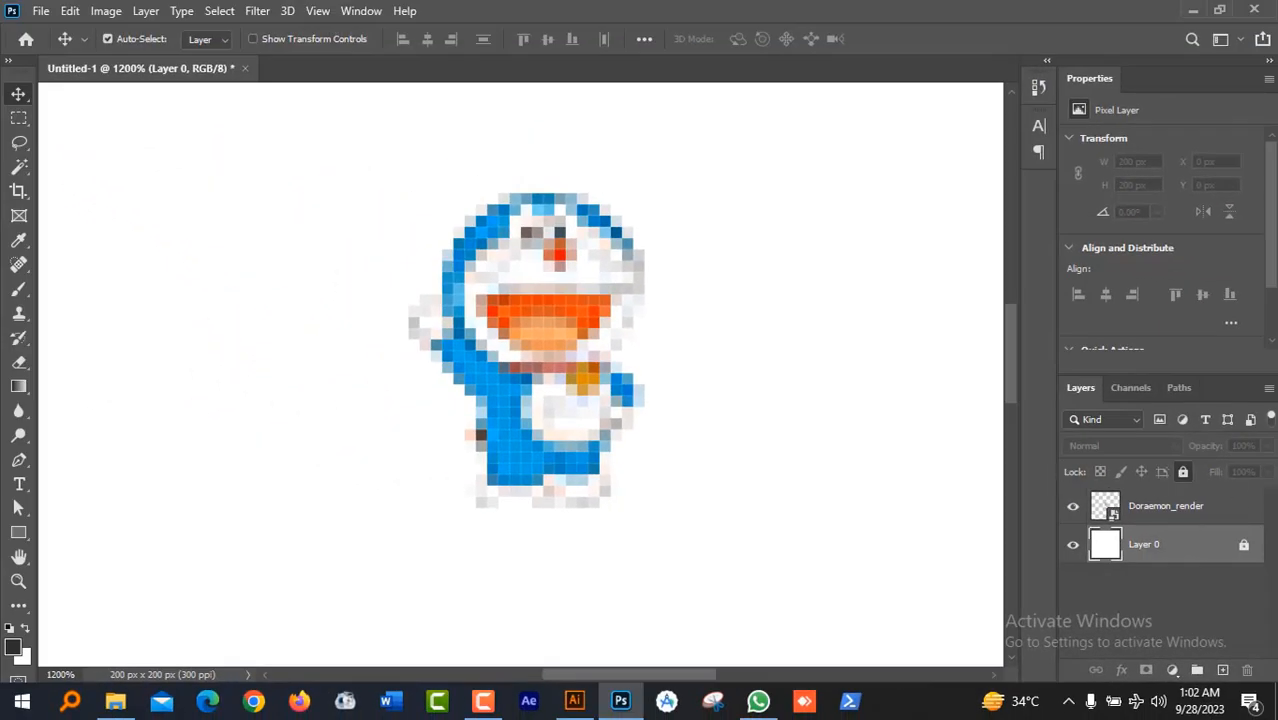
click(1073, 546)
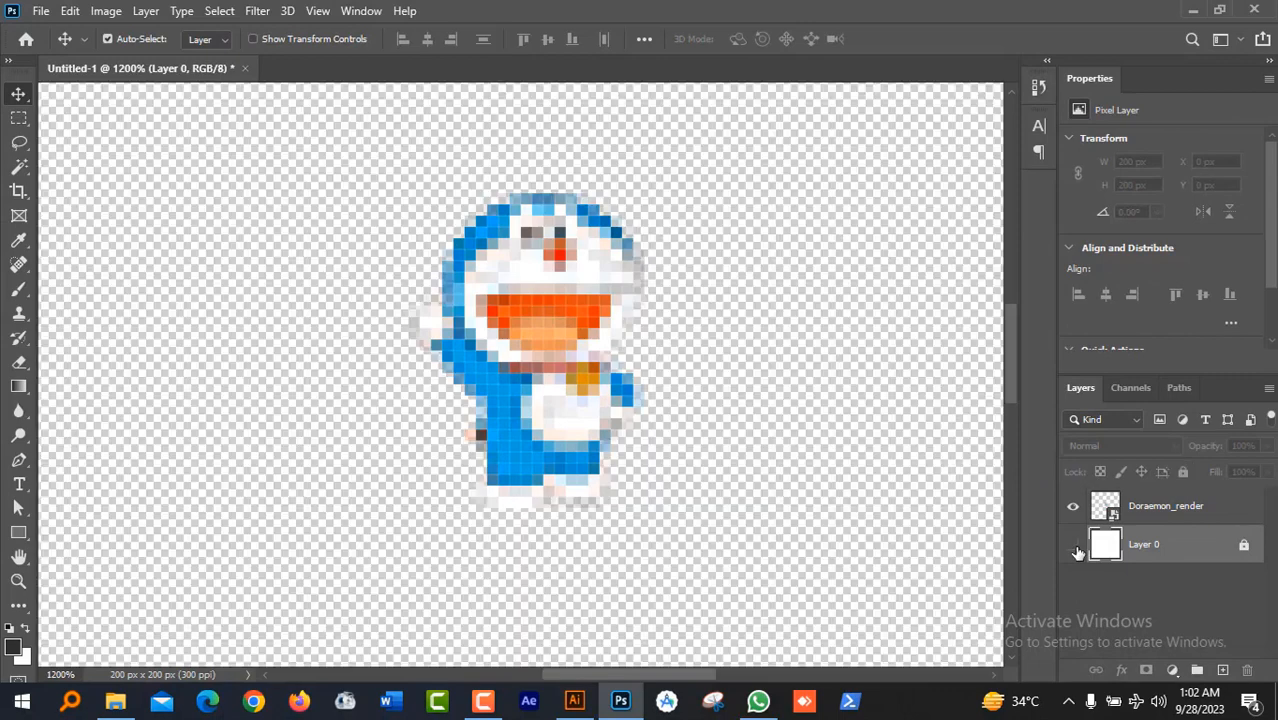
click(1073, 546)
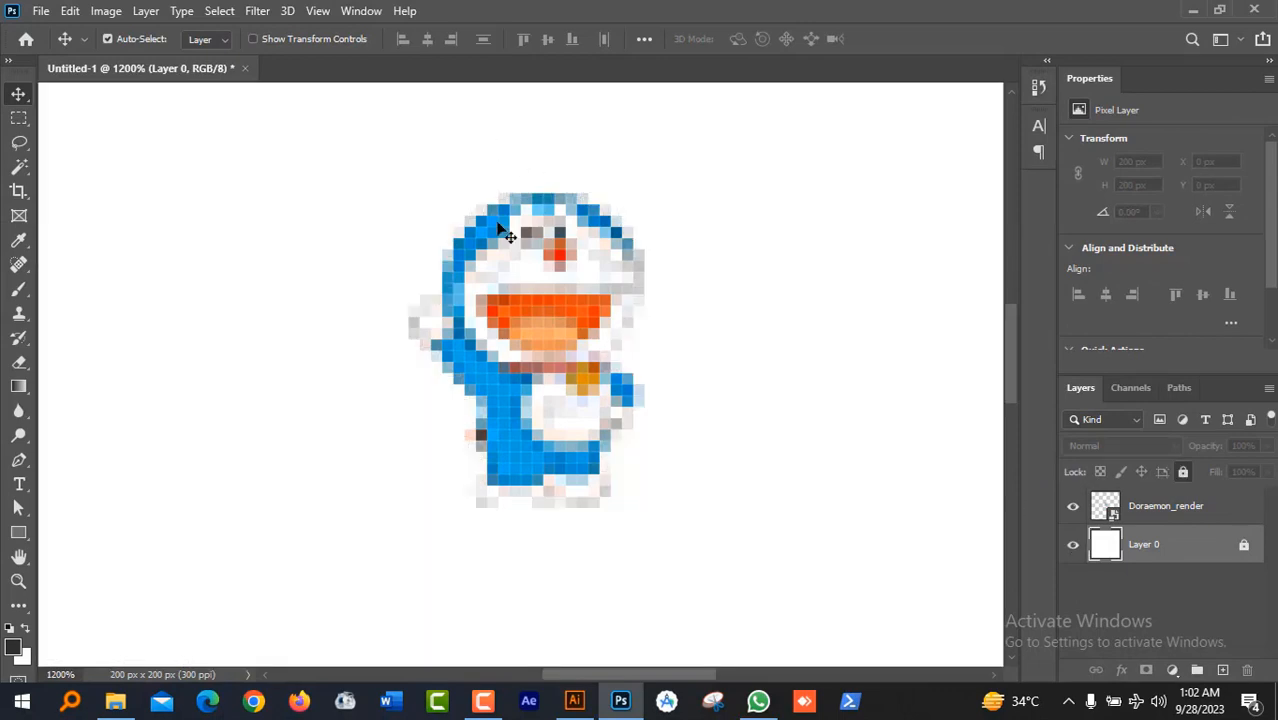
Step: Move the Doraemon_render character to X 88 px, Y 76 px and check its layer by hiding and showing it
drag(520, 276, 498, 308)
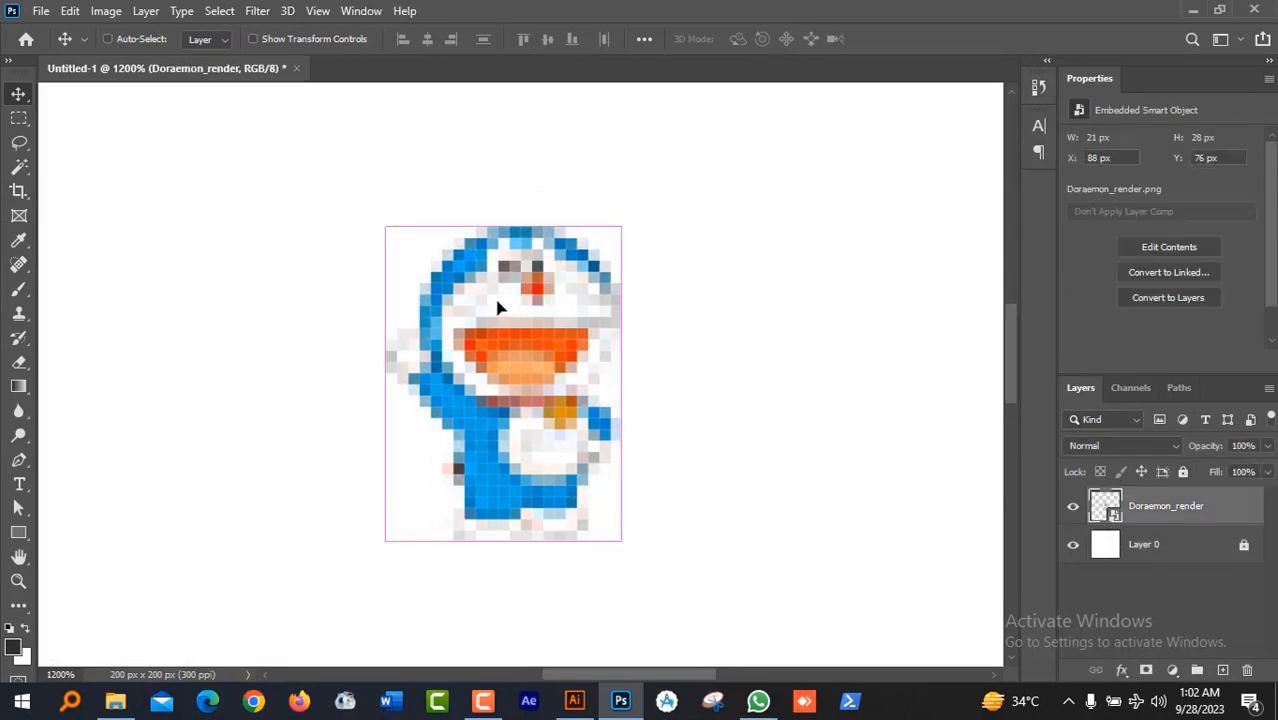
scroll(498, 308, down, 5)
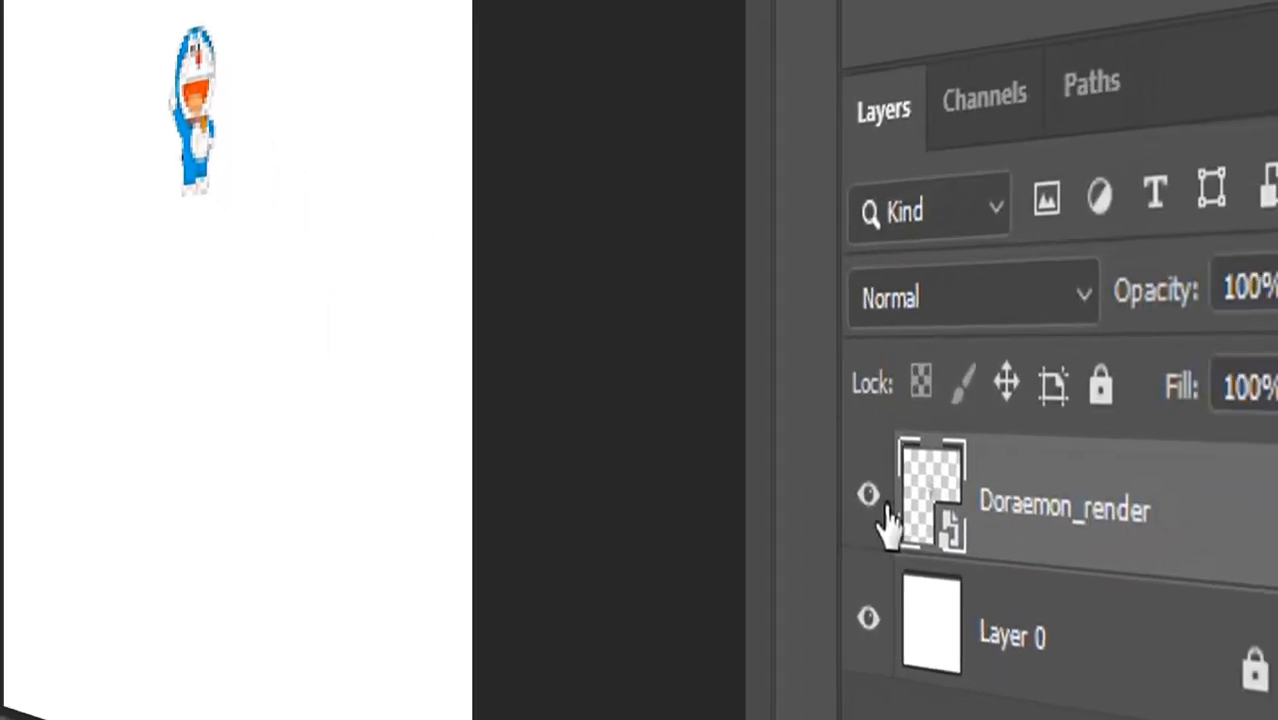
click(870, 500)
click(870, 500)
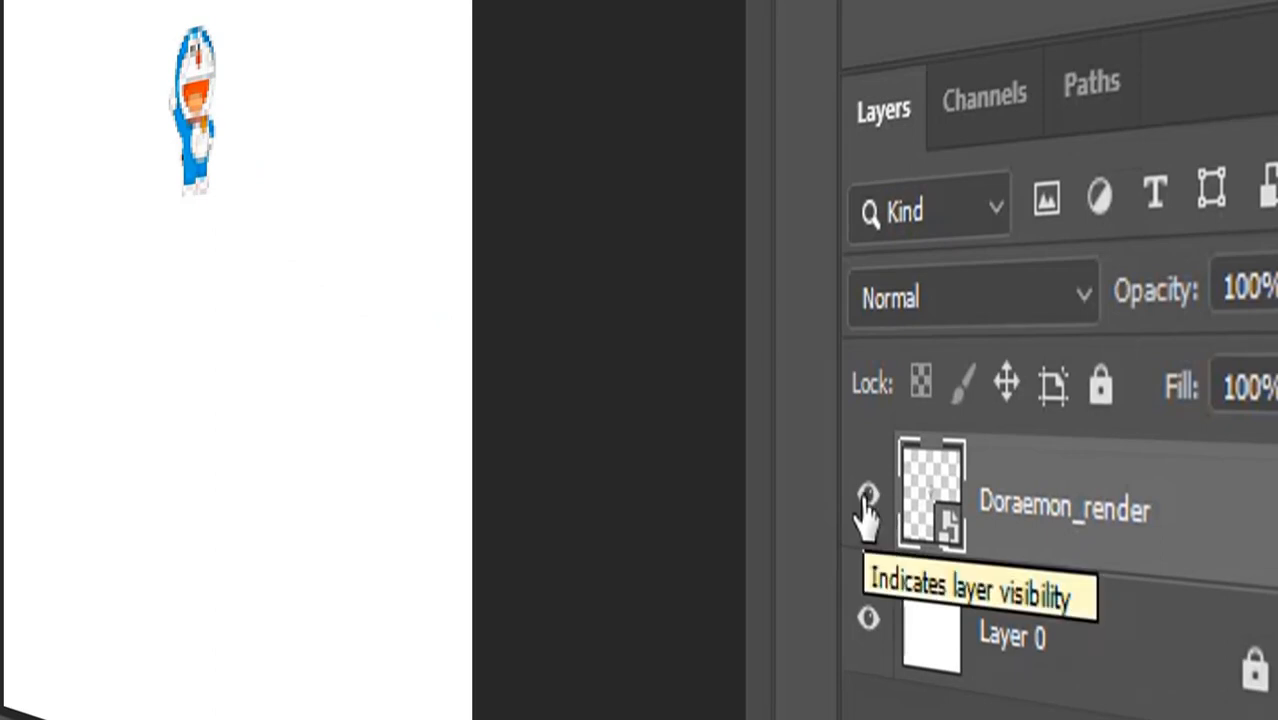
click(867, 497)
click(867, 497)
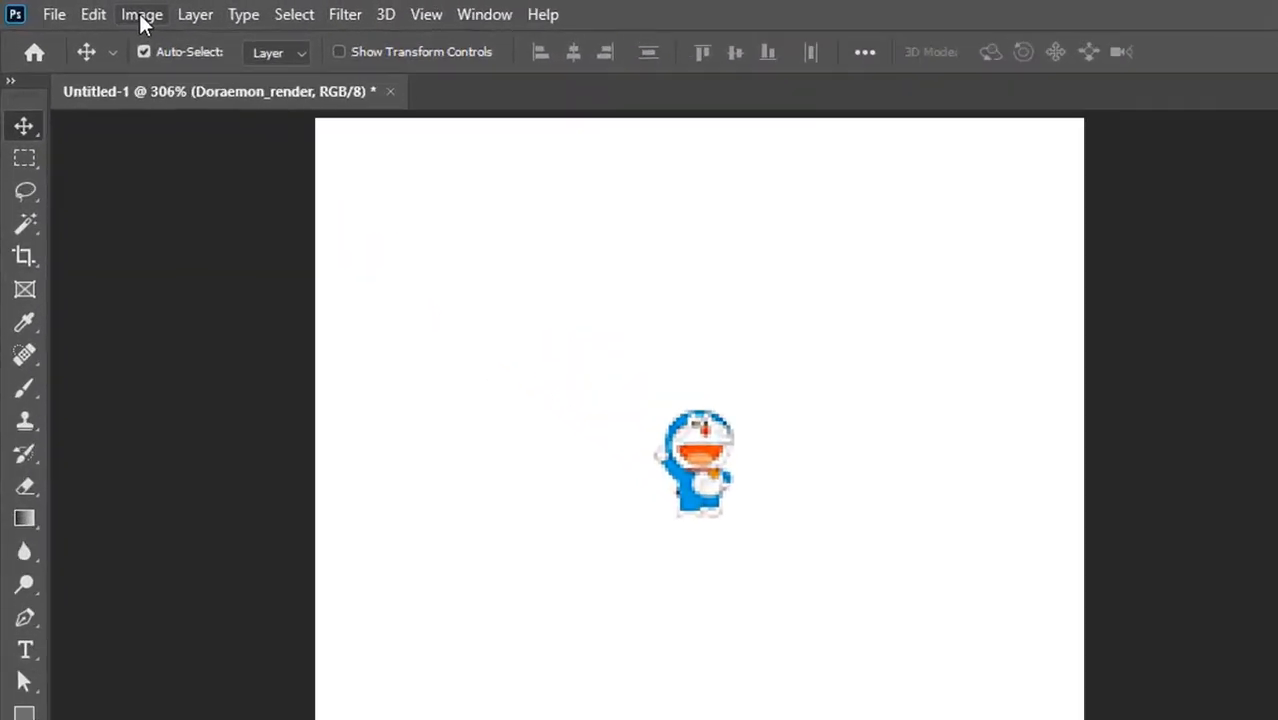
Step: Examine the character's pixelation closely against the white background
click(106, 11)
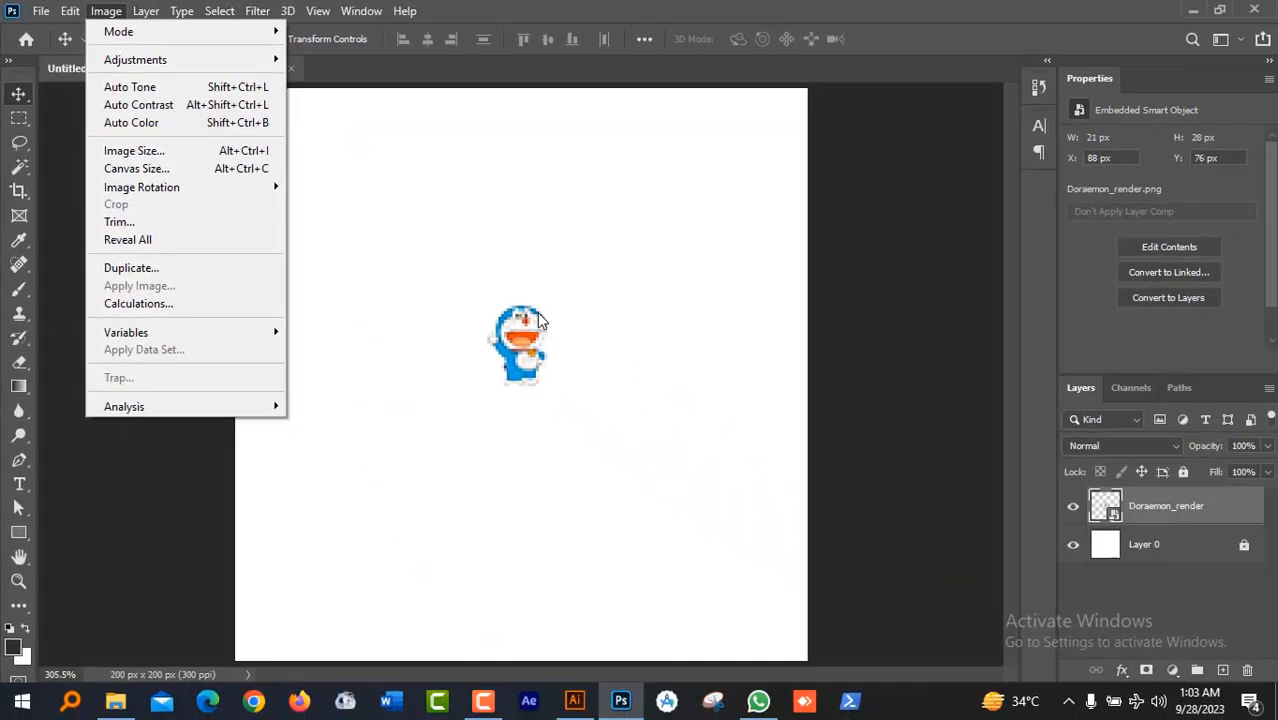
click(628, 328)
key(ctrl+plus)
key(ctrl+plus)
key(ctrl+plus)
key(ctrl+plus)
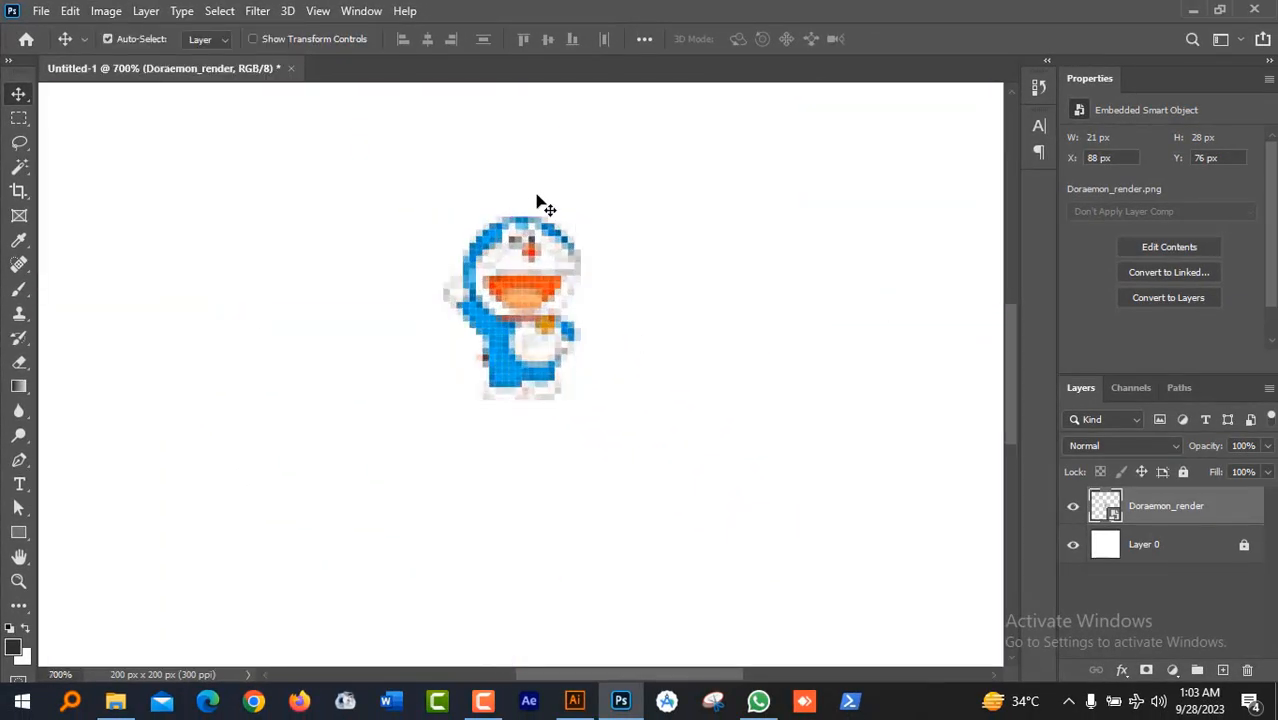
key(ctrl+plus)
key(ctrl+plus)
key(ctrl+plus)
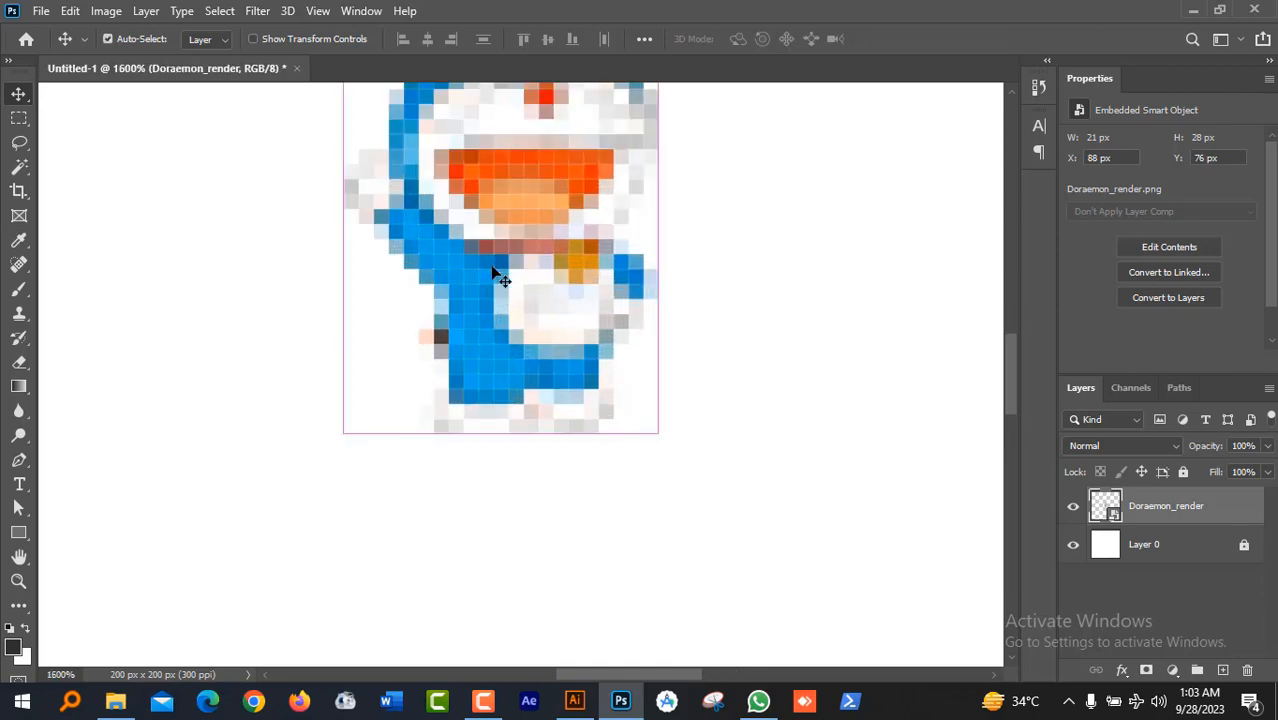
scroll(500, 277, up, 4)
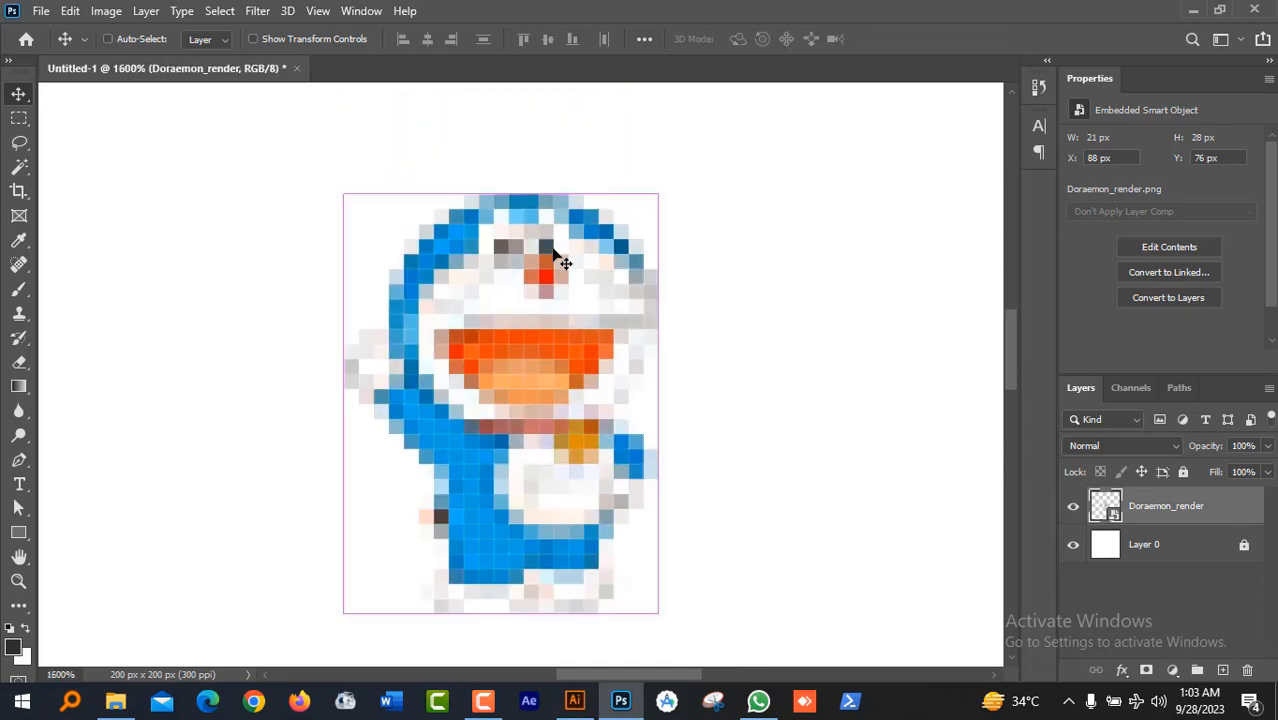
key(ctrl+plus)
scroll(570, 242, down, 1)
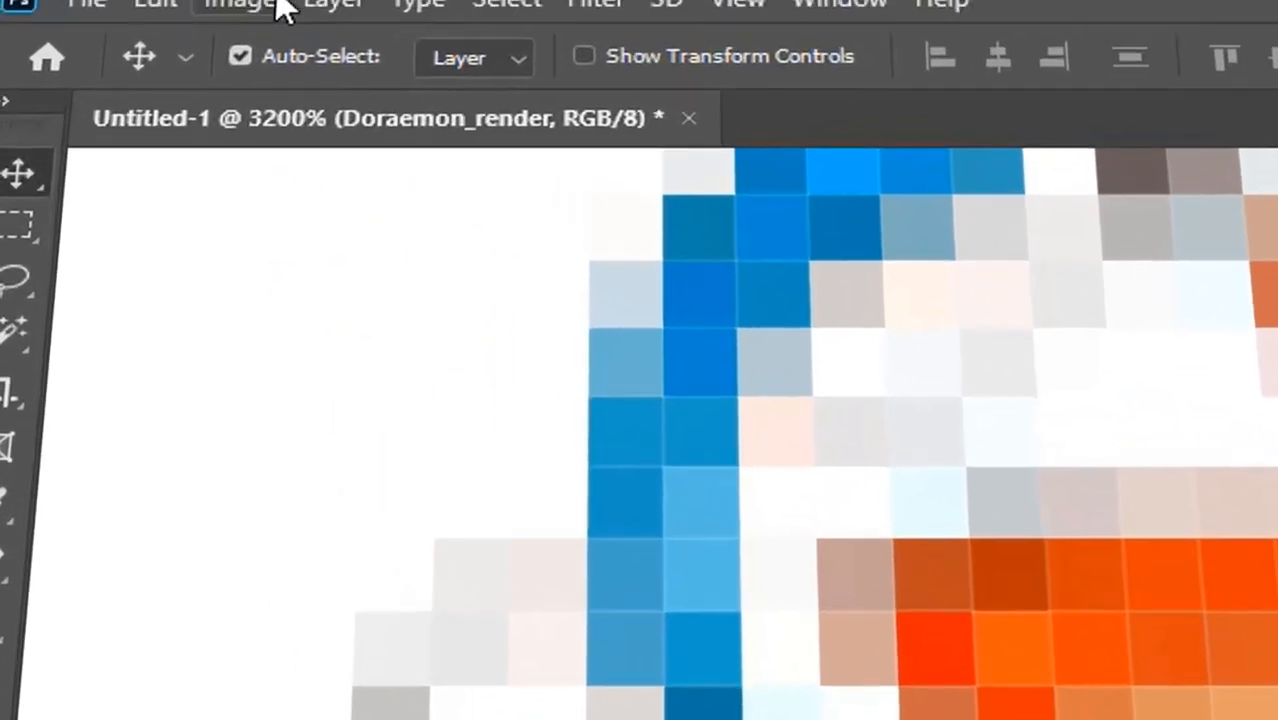
Step: Set the image size to 2000 pixels wide and 2000 pixels high
click(110, 12)
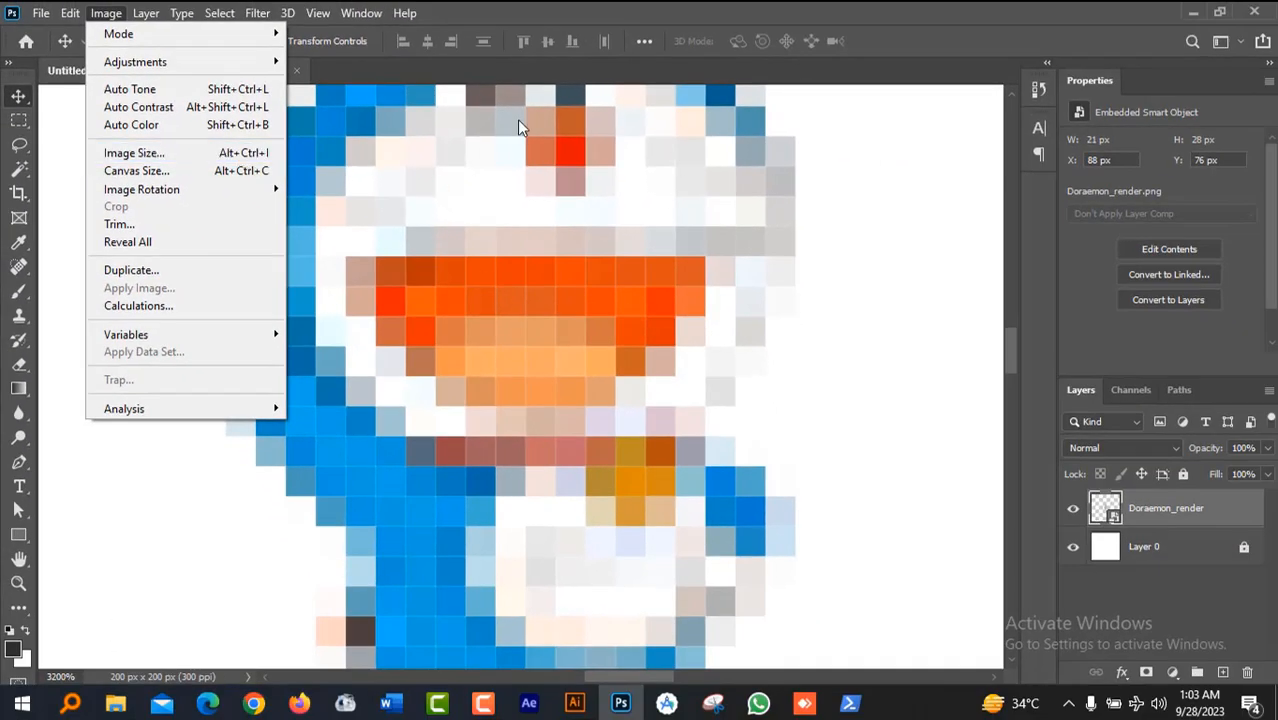
click(104, 13)
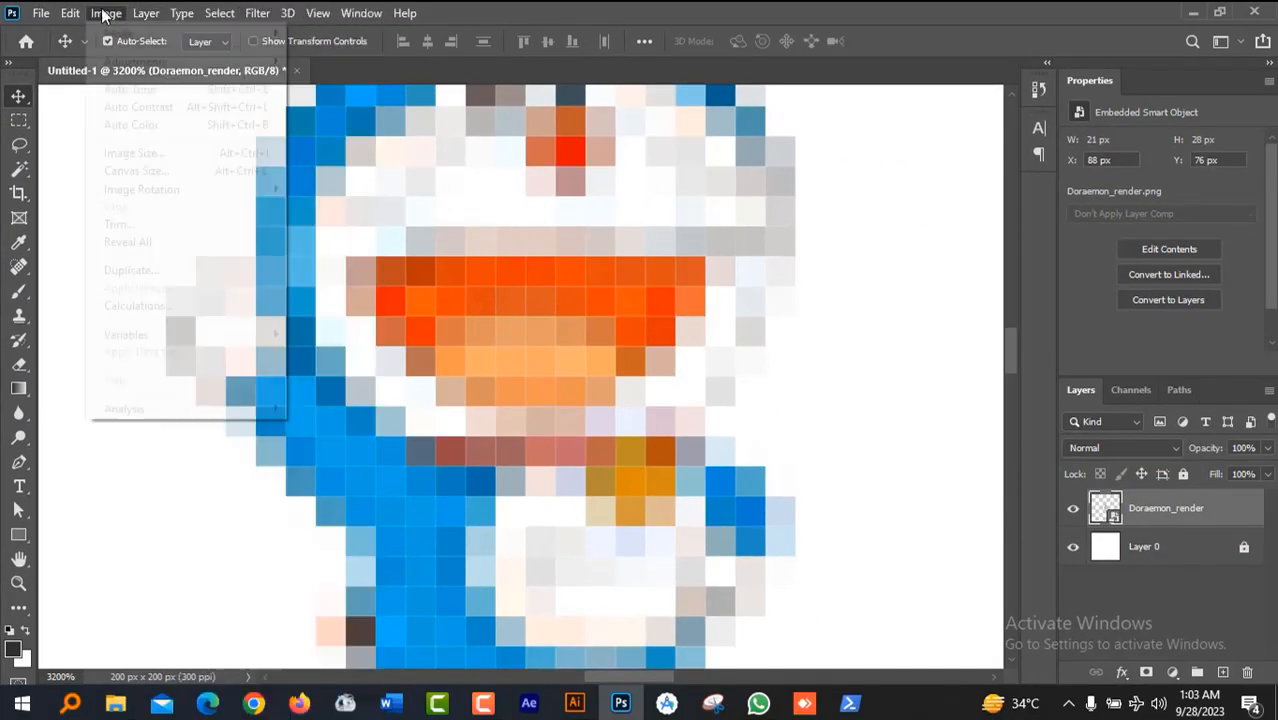
click(102, 13)
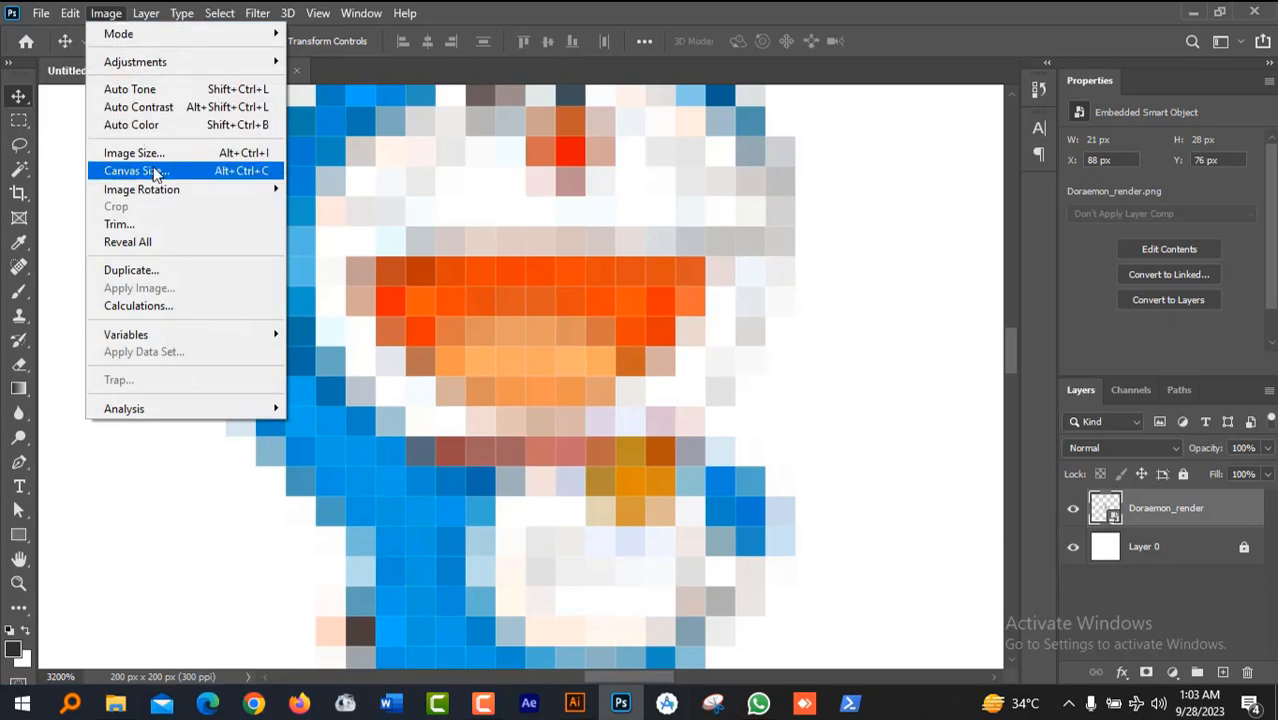
click(180, 153)
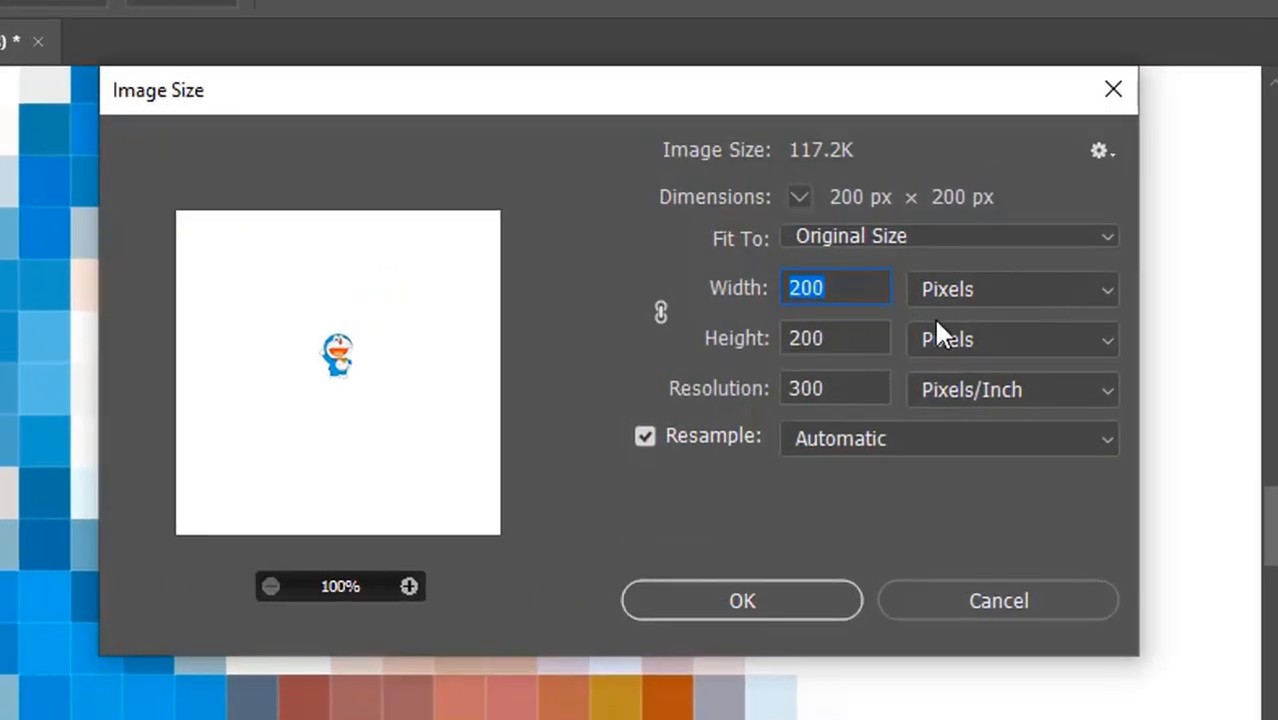
click(866, 288)
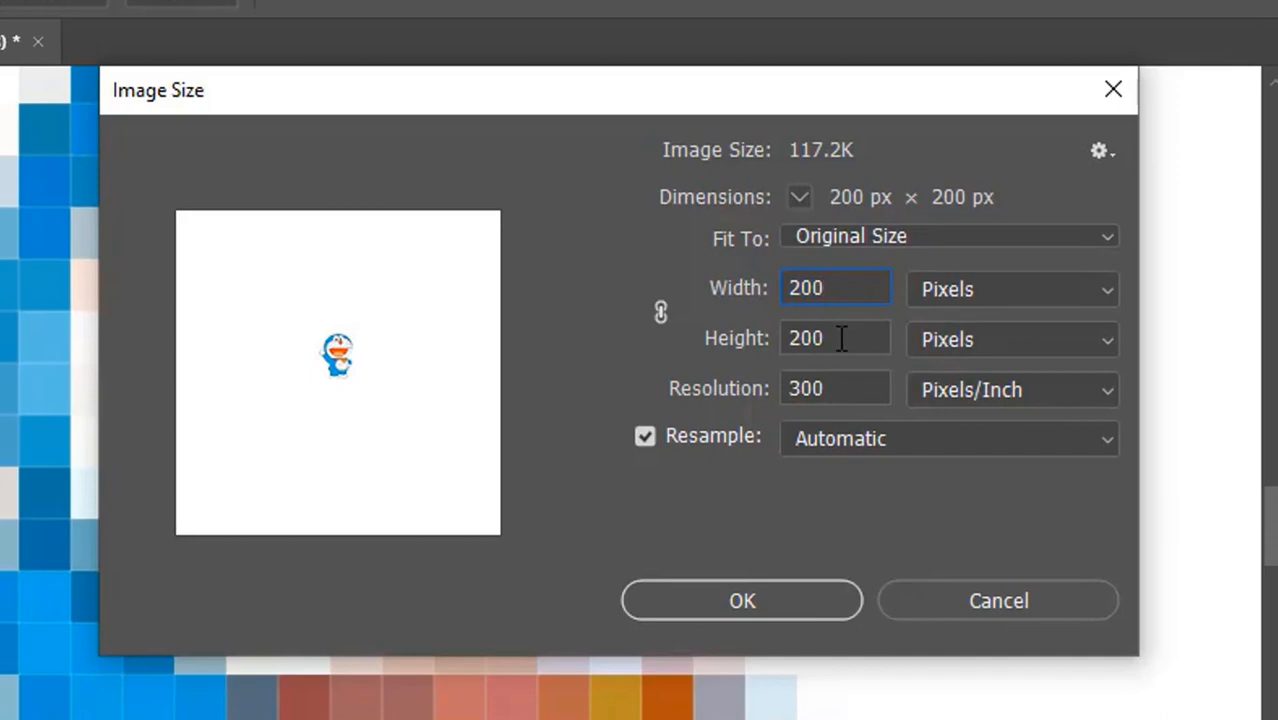
click(842, 339)
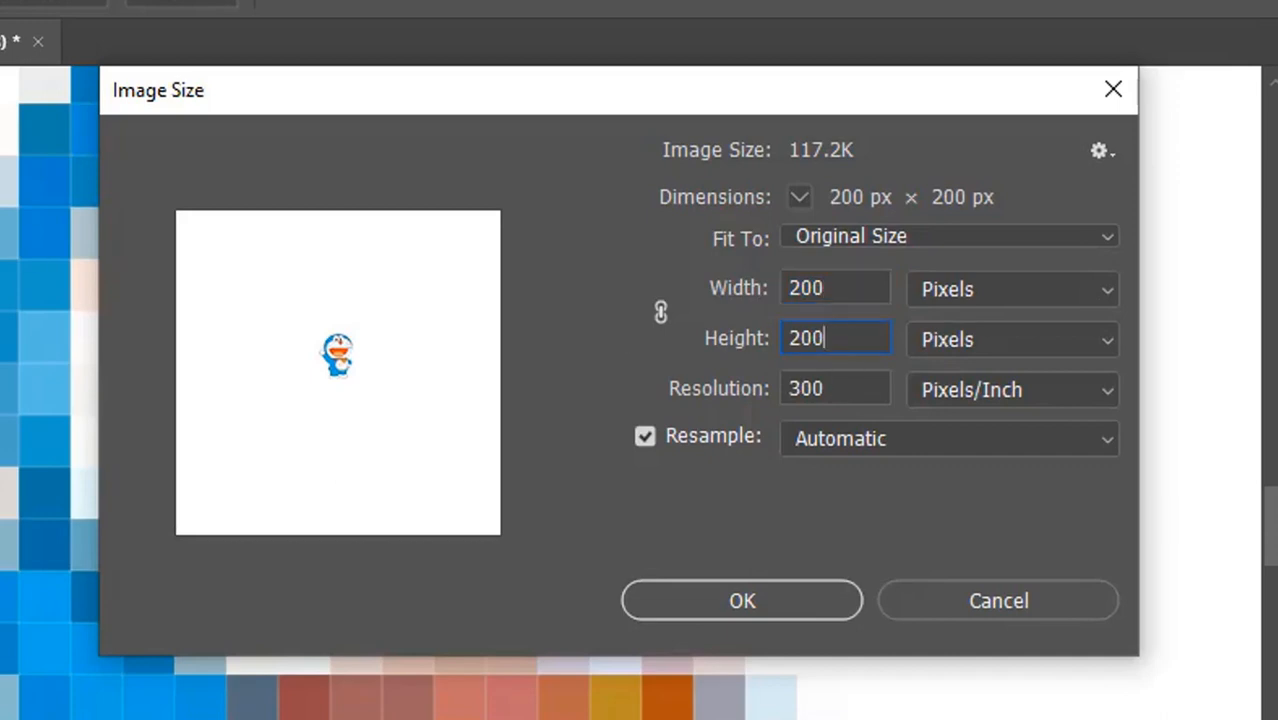
click(871, 288)
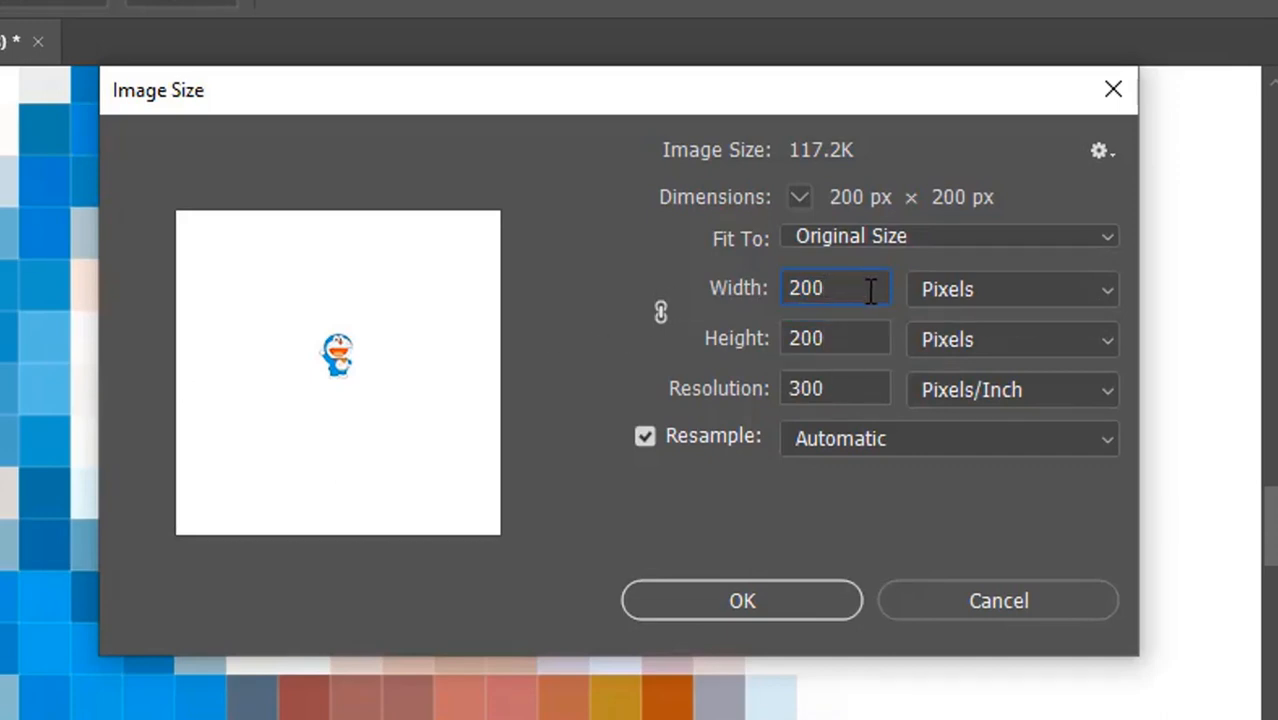
text(0)
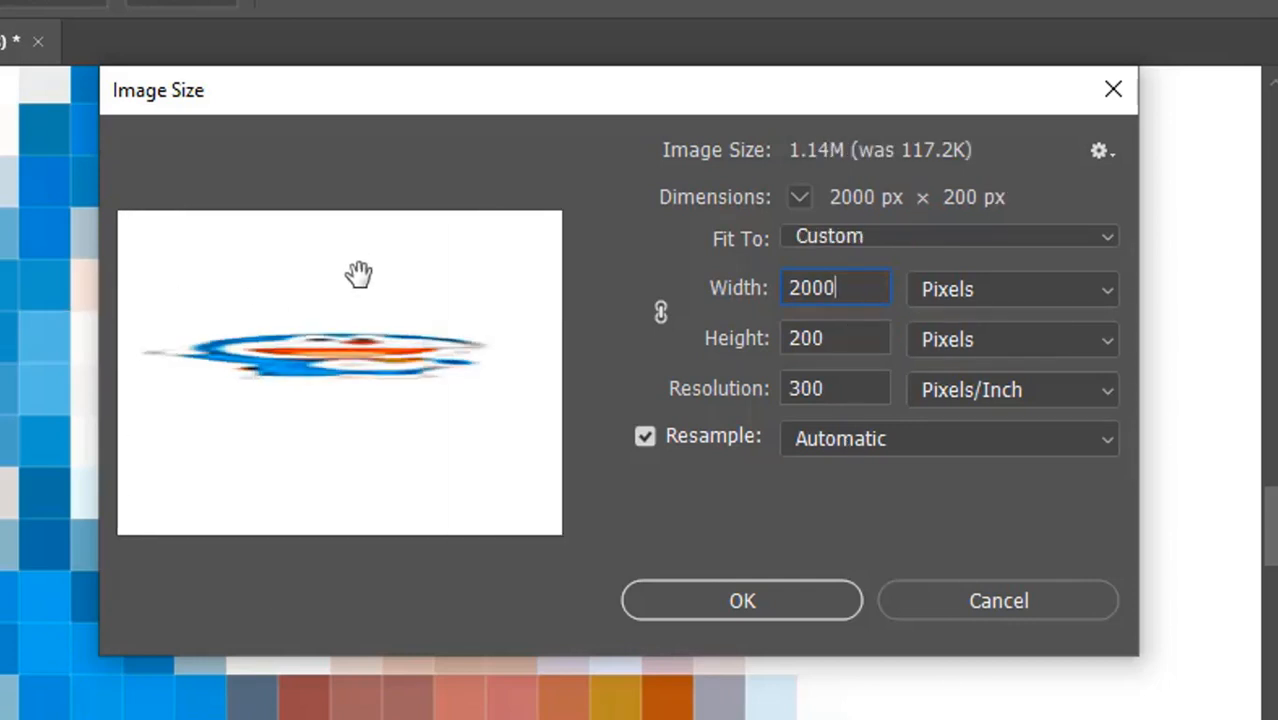
mouse_move(561, 347)
click(841, 340)
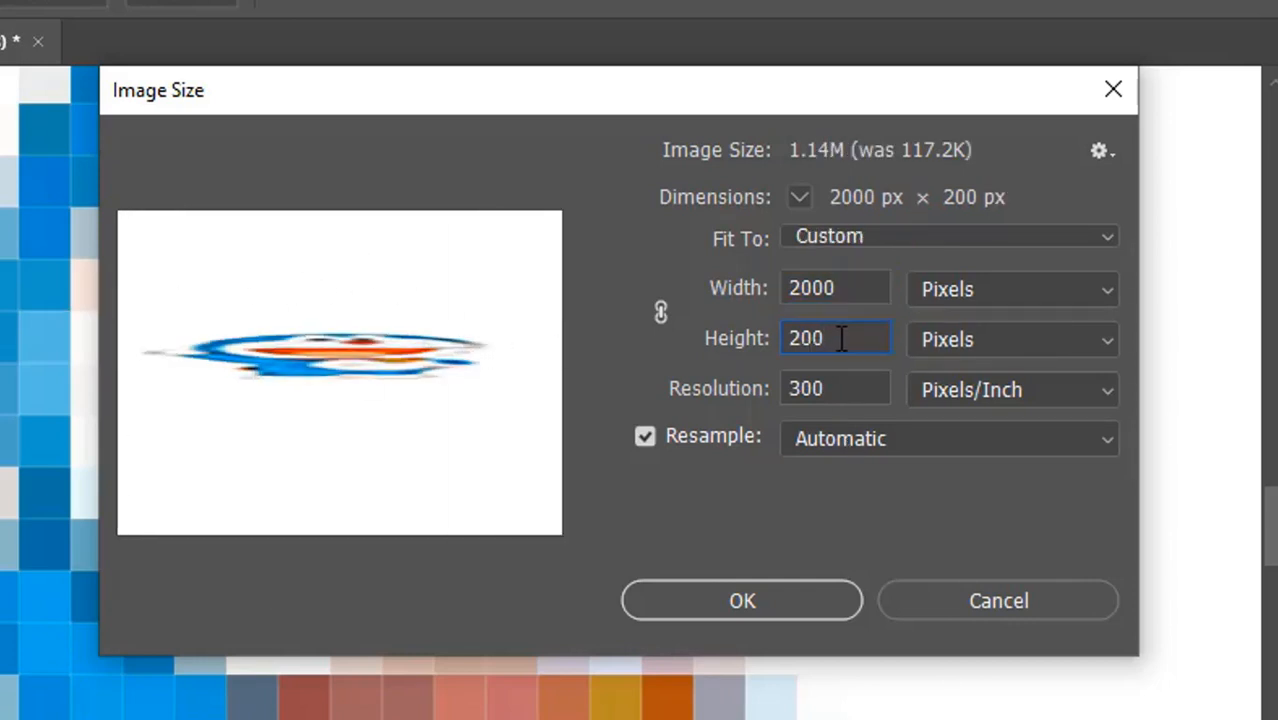
text(0)
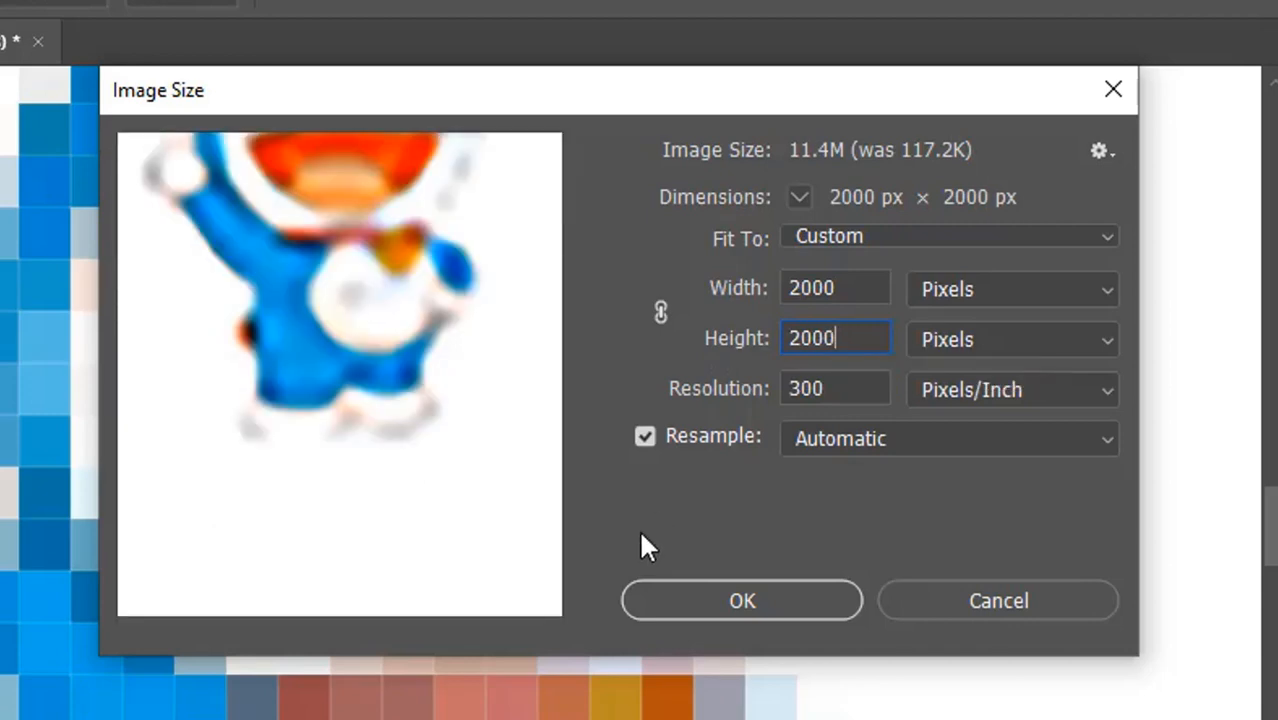
Step: Bring the whole character into the resize preview and compare it with the pixelated canvas behind the dialog
mouse_move(409, 221)
drag(409, 221, 408, 394)
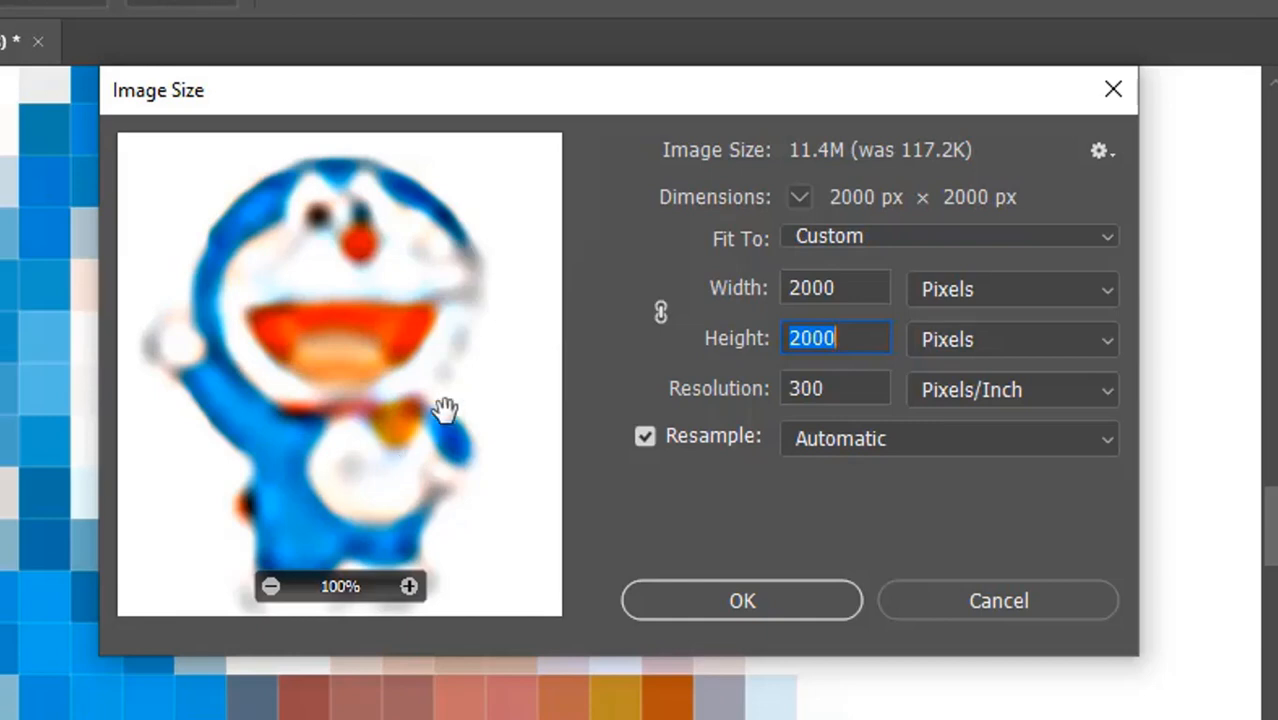
drag(351, 114, 895, 142)
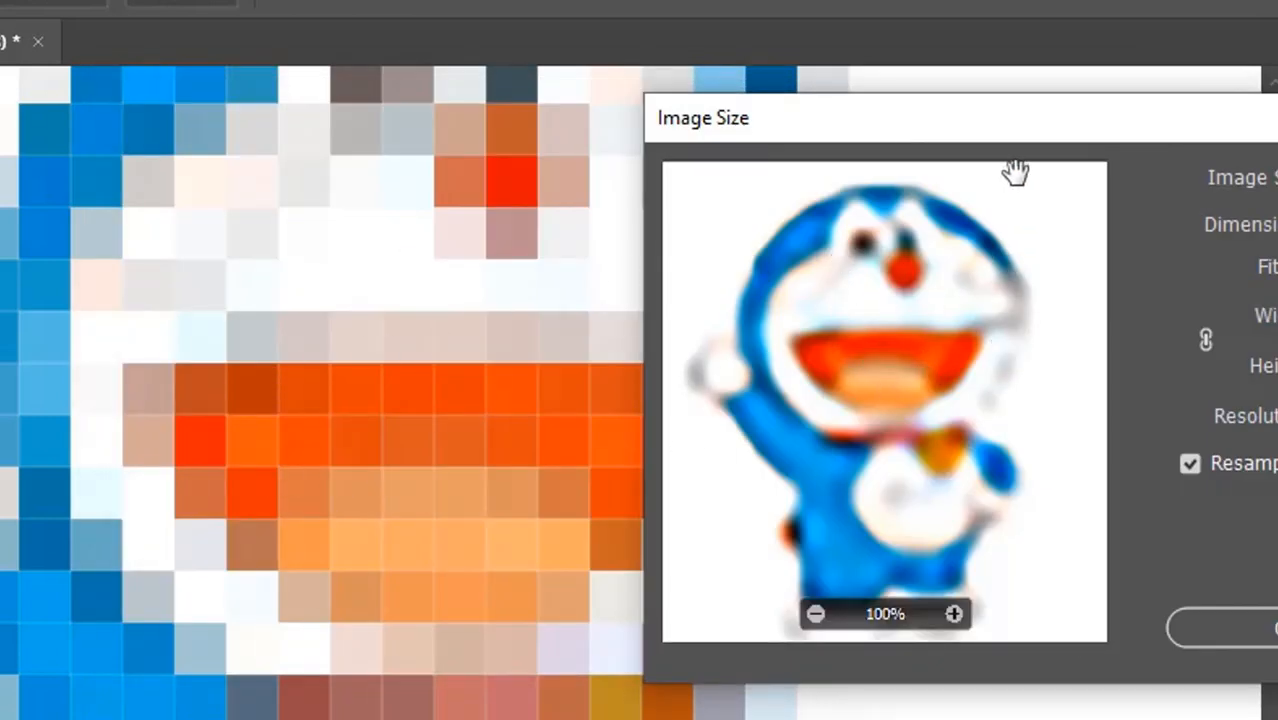
drag(1030, 135, 675, 82)
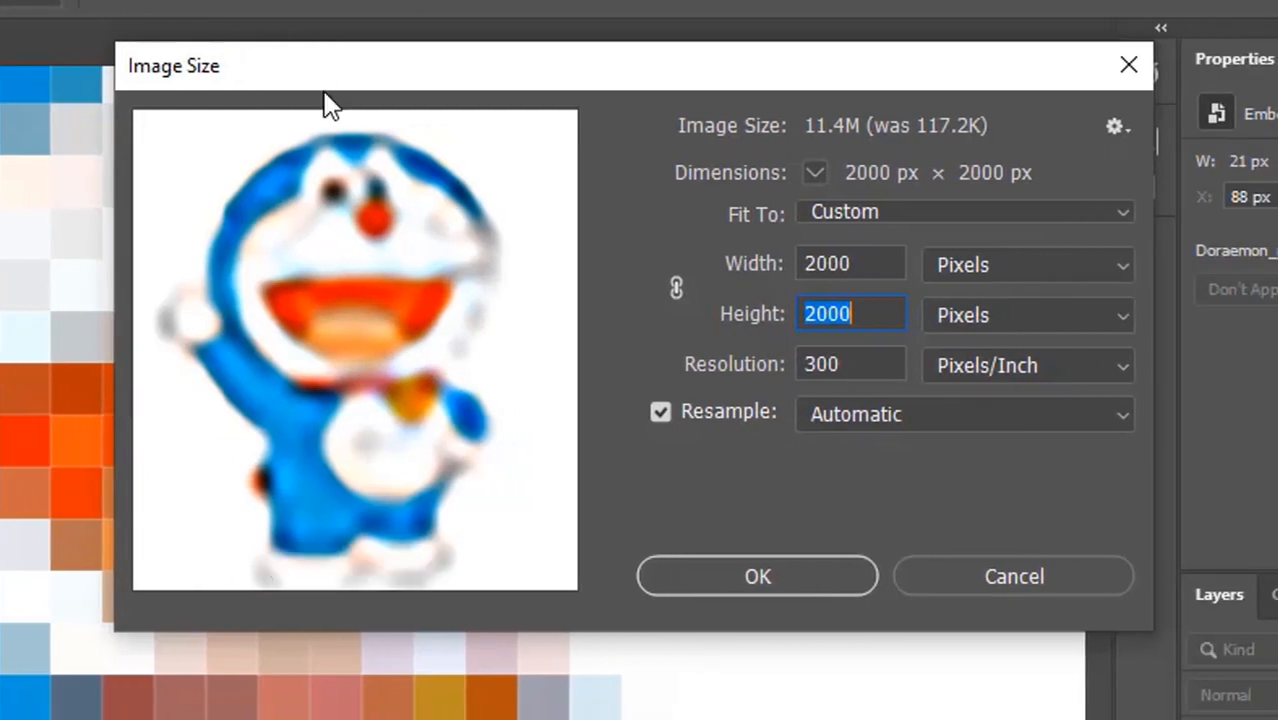
drag(350, 87, 285, 11)
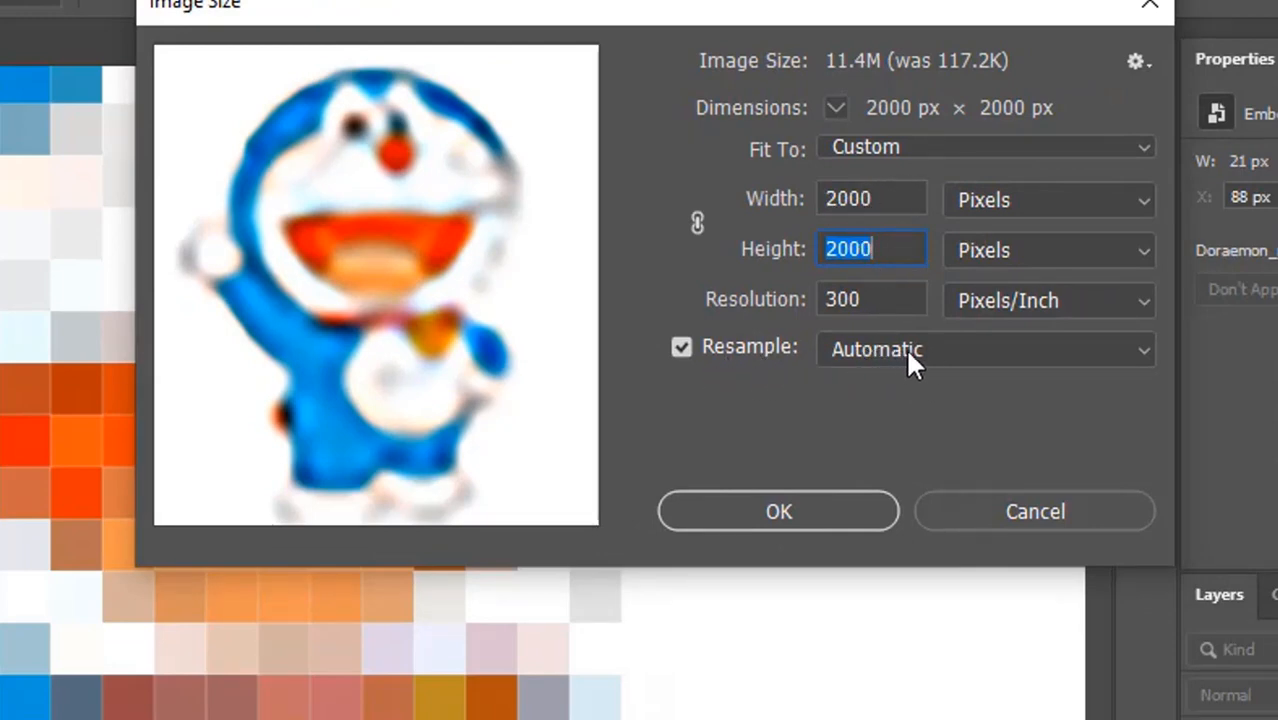
Step: Resample the enlargement with Preserve Details 2.0 at 100% Reduce Noise and apply the new image size
click(1042, 350)
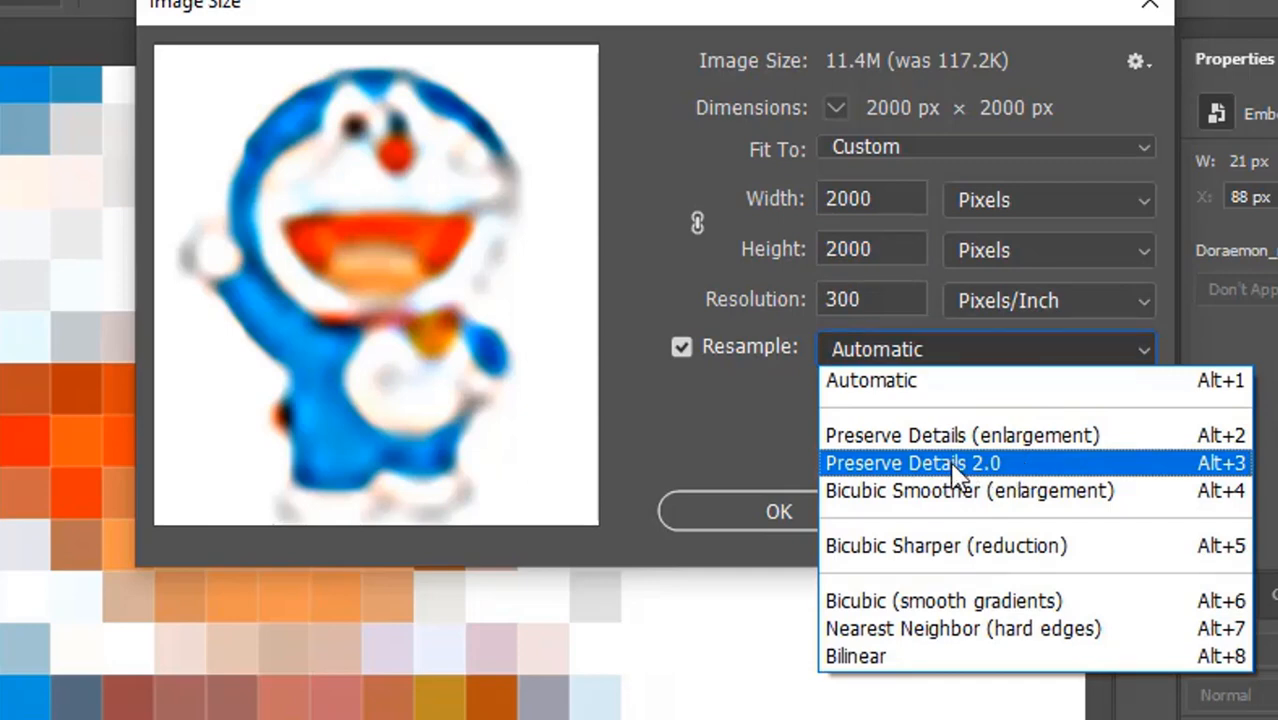
click(1034, 465)
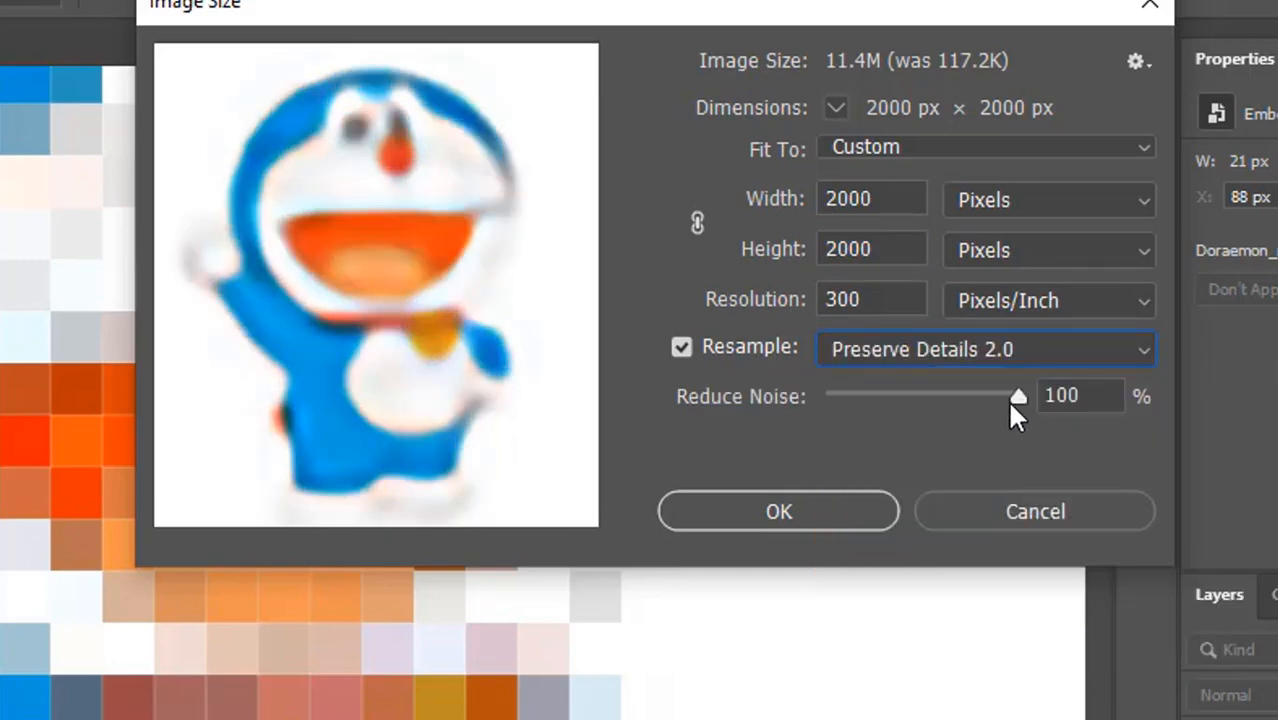
drag(1019, 393, 808, 413)
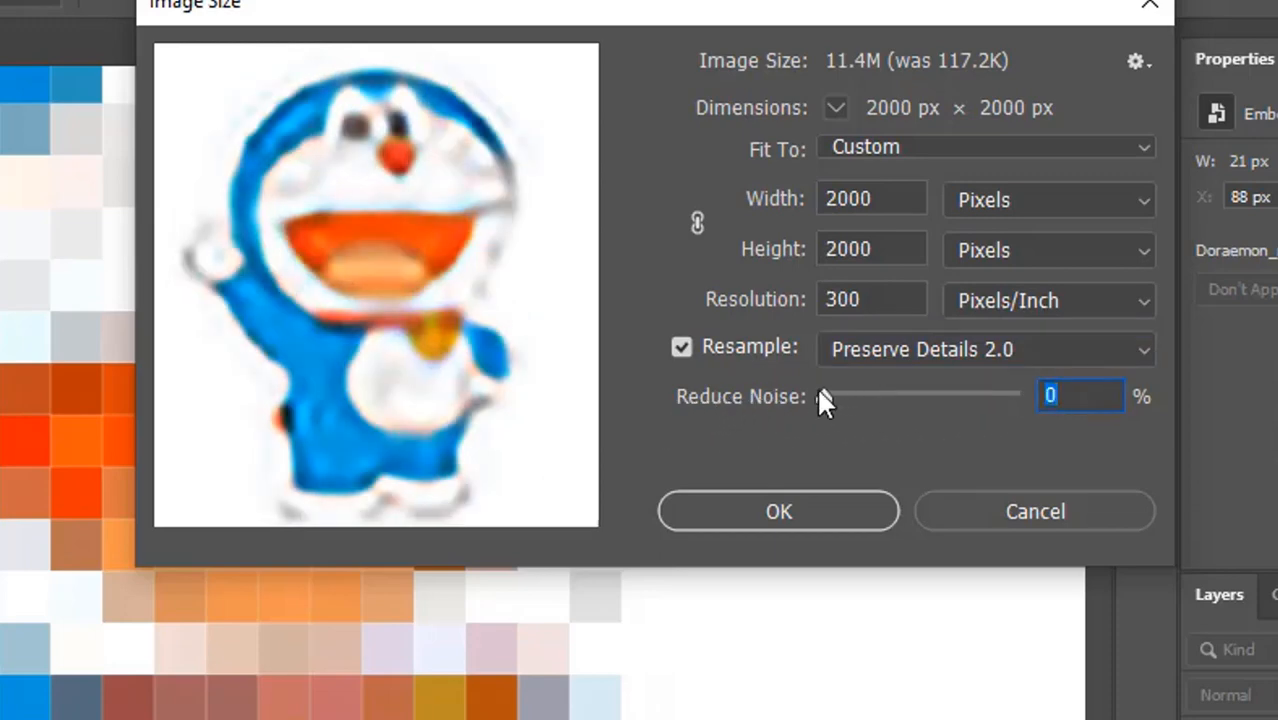
drag(821, 391, 1046, 394)
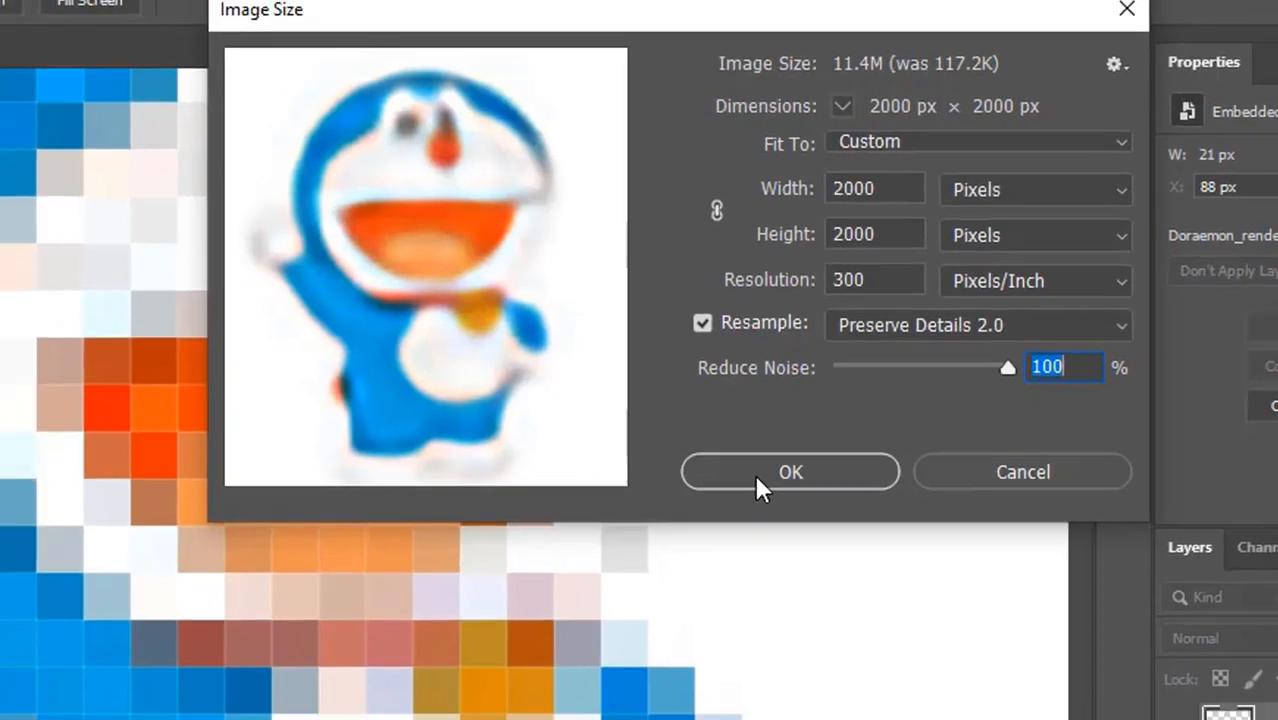
click(738, 520)
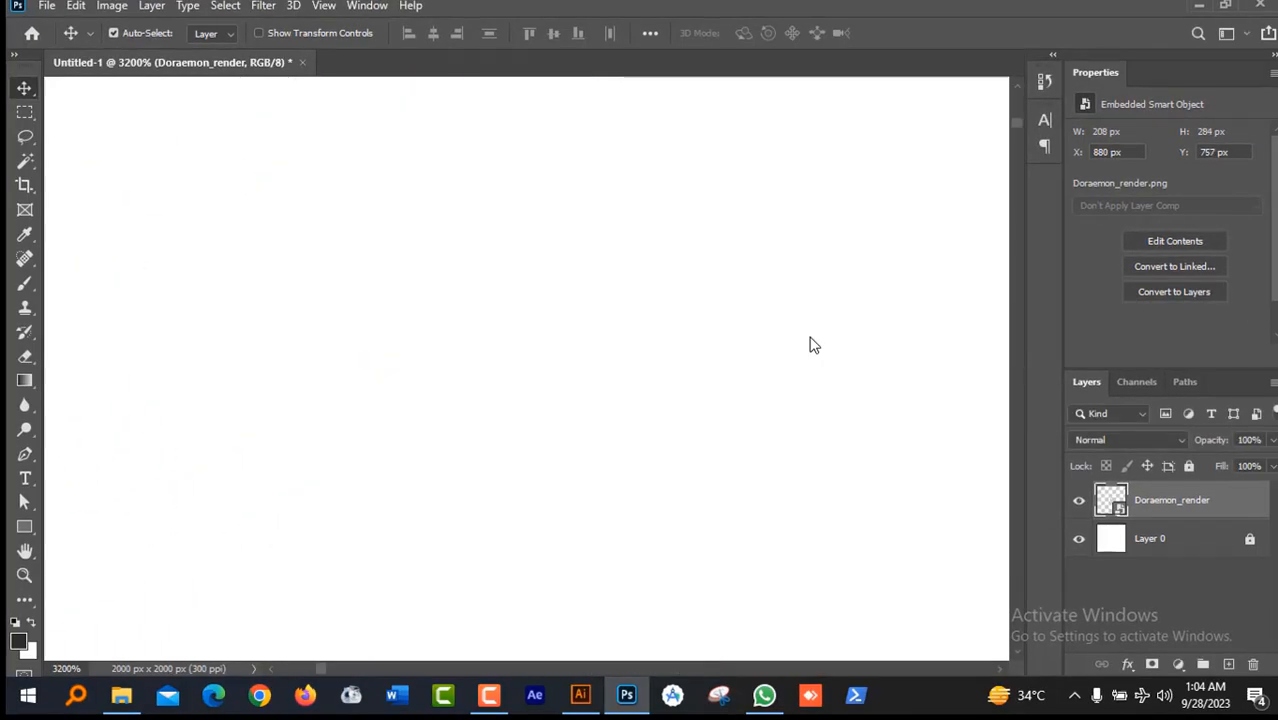
Step: Examine the resized character on the full canvas and from head to feet at 200% magnification
key(super)
key(super)
key(ctrl+0)
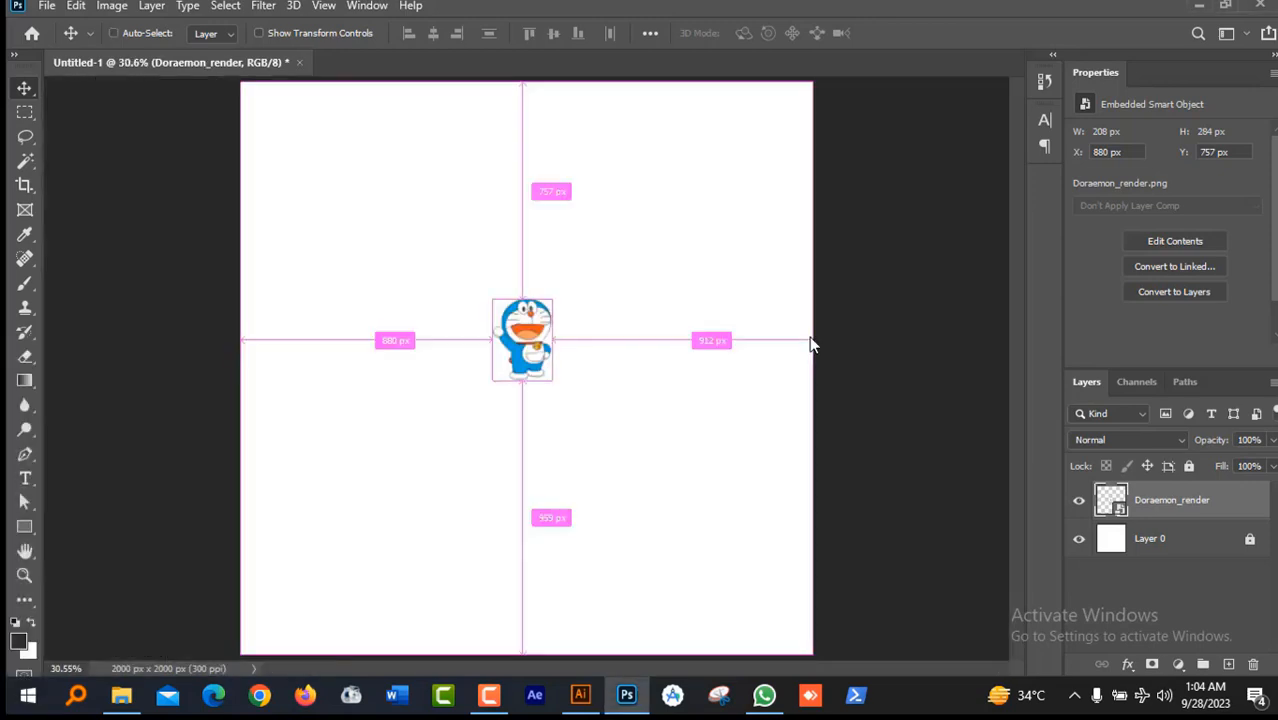
key(ctrl+plus)
key(ctrl+plus)
key(ctrl+plus)
key(ctrl+plus)
key(ctrl+plus)
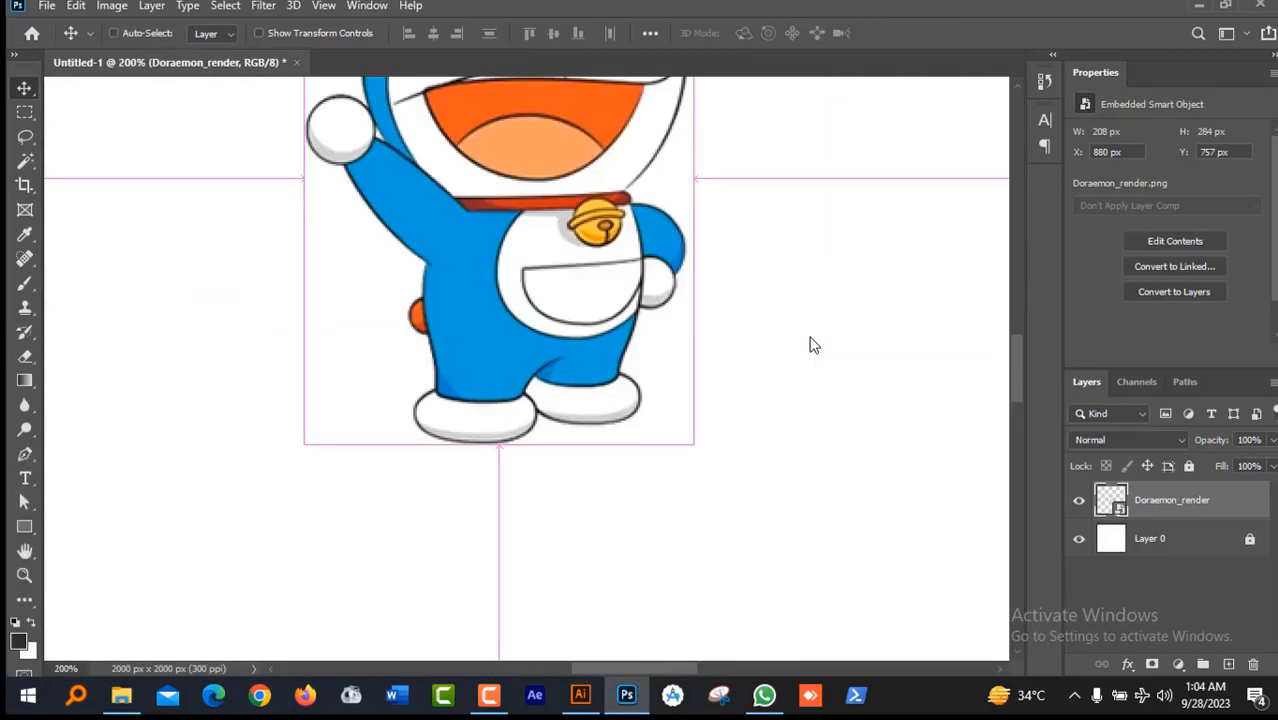
scroll(642, 330, up, 3)
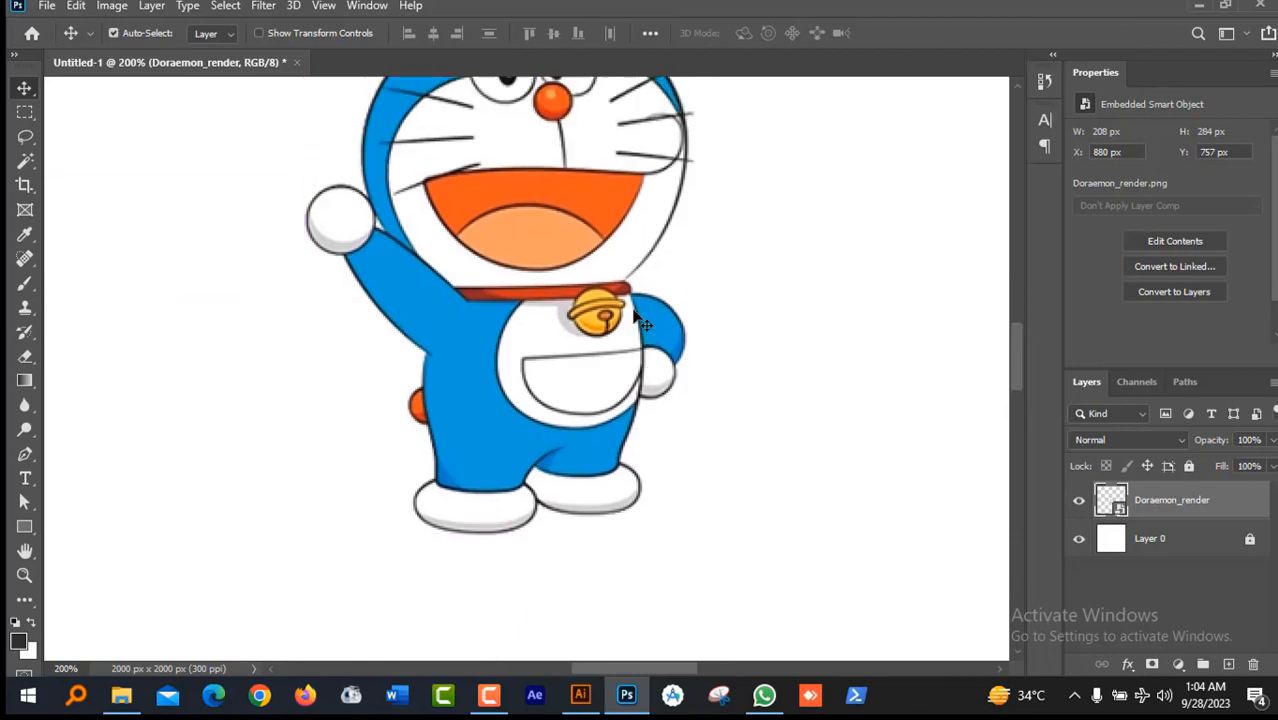
scroll(642, 322, up, 3)
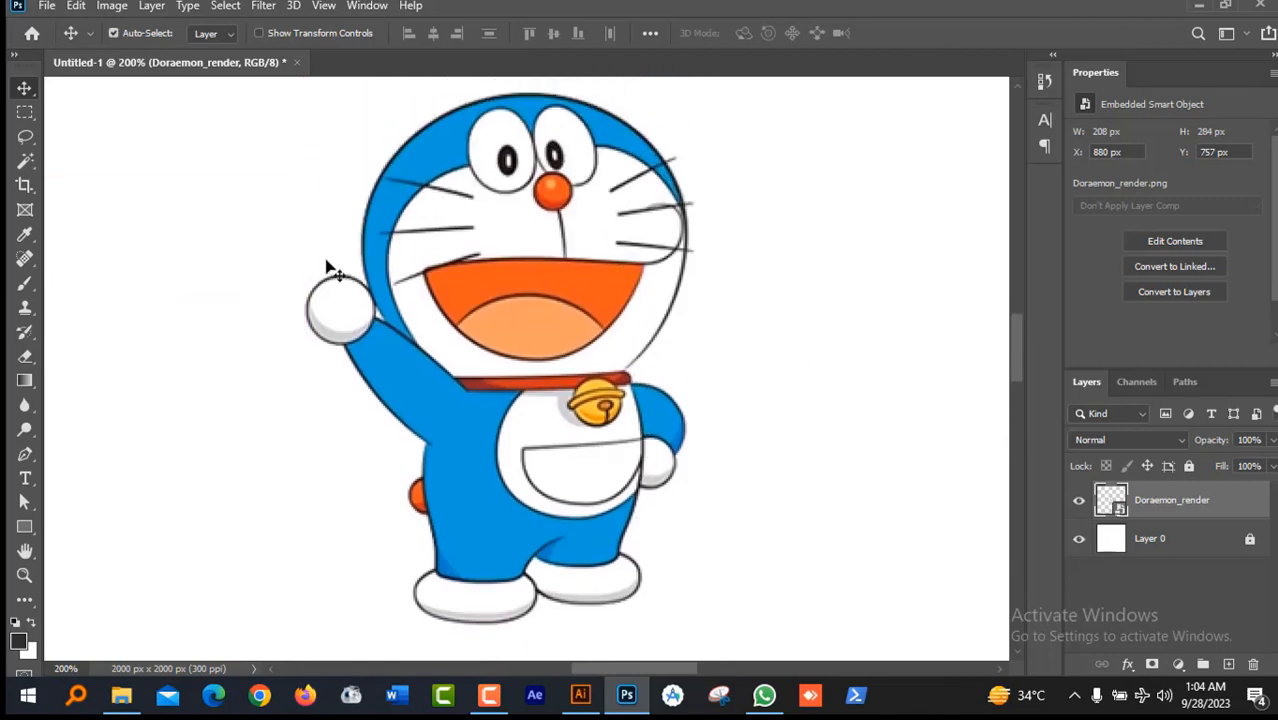
Step: Inspect the character's mouth, collar and body edges at high magnification and compare them with the full canvas view
key(ctrl+plus)
key(ctrl+plus)
key(ctrl+plus)
key(ctrl+plus)
key(ctrl+plus)
key(ctrl+plus)
key(ctrl+plus)
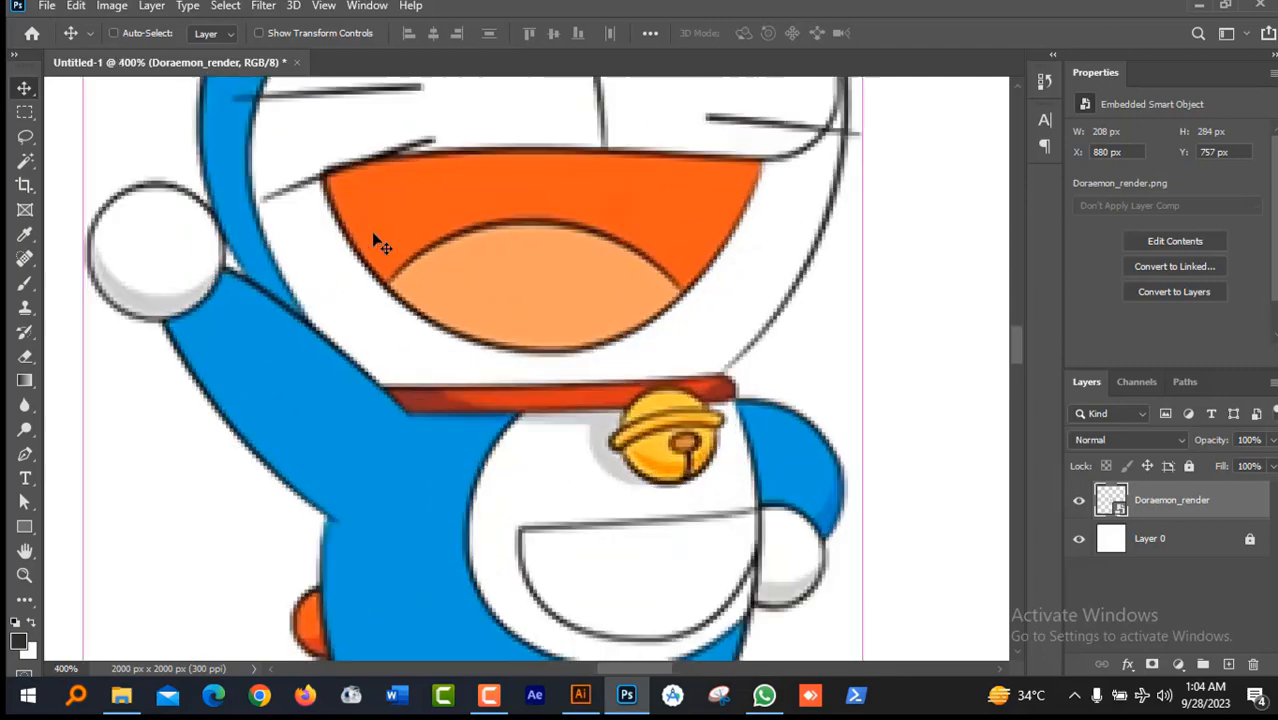
key(ctrl+minus)
key(ctrl+minus)
key(ctrl+minus)
key(ctrl+minus)
key(ctrl+minus)
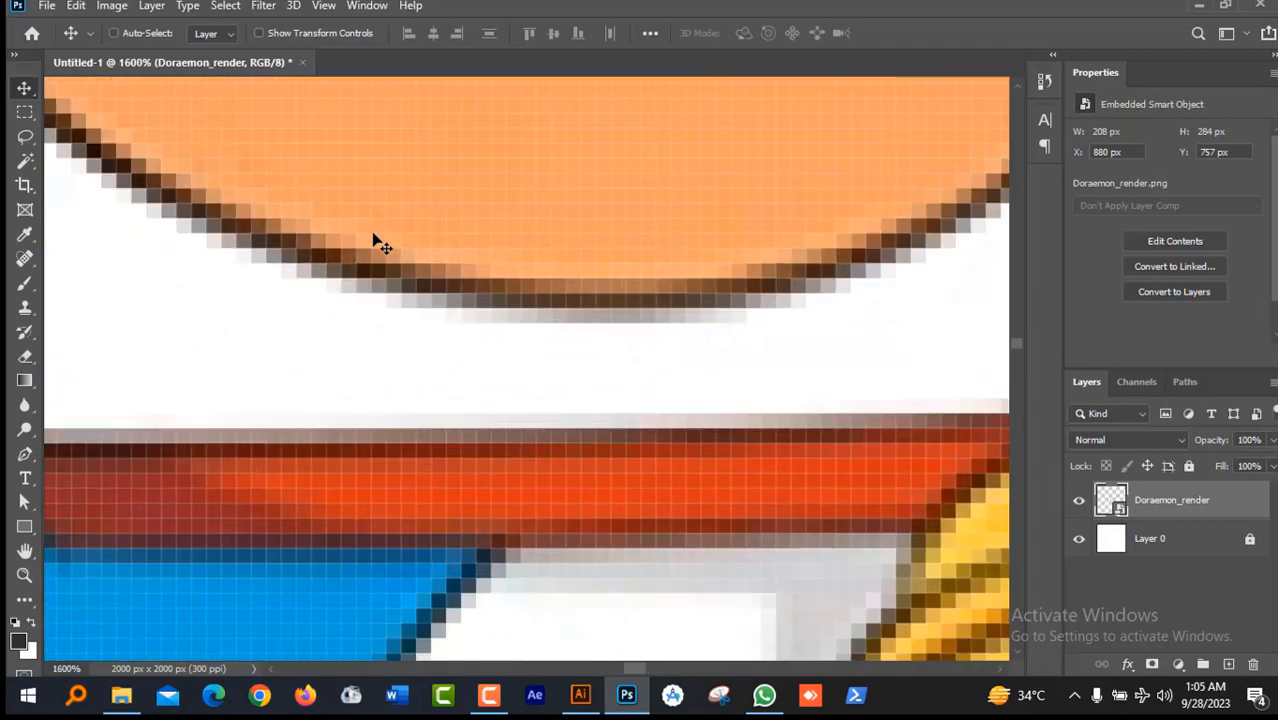
key(ctrl+minus)
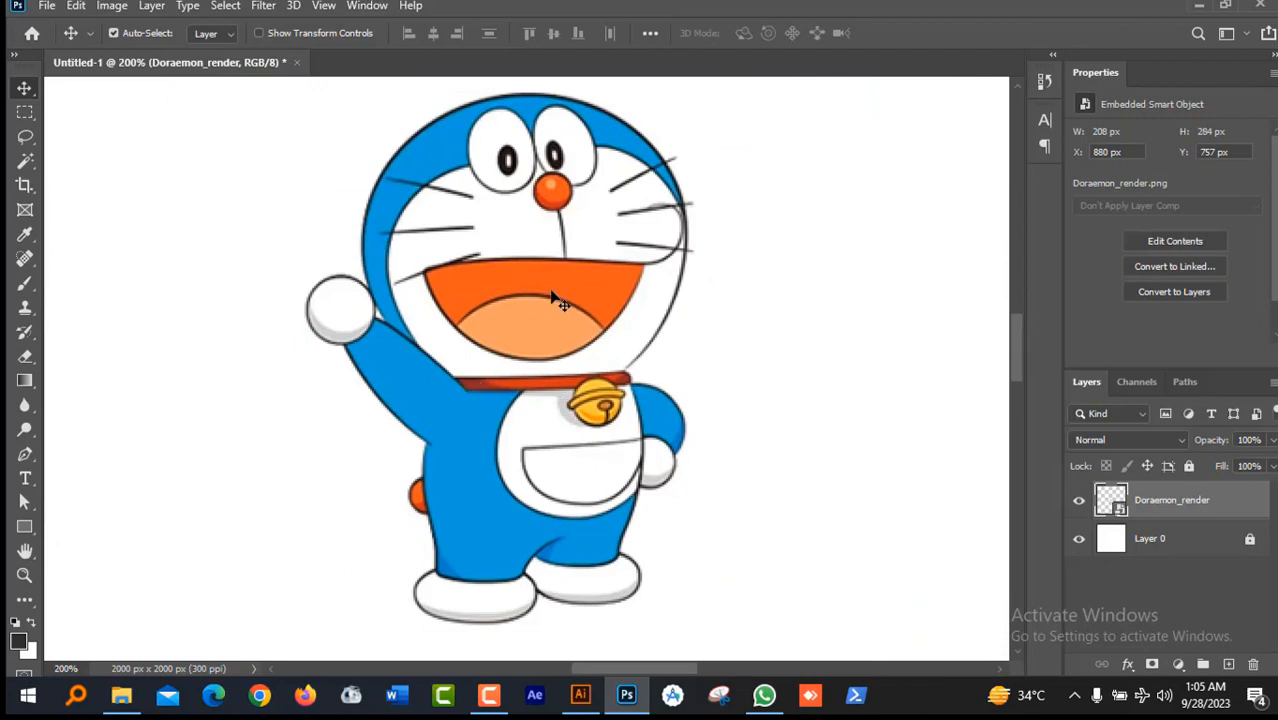
scroll(553, 297, down, 5)
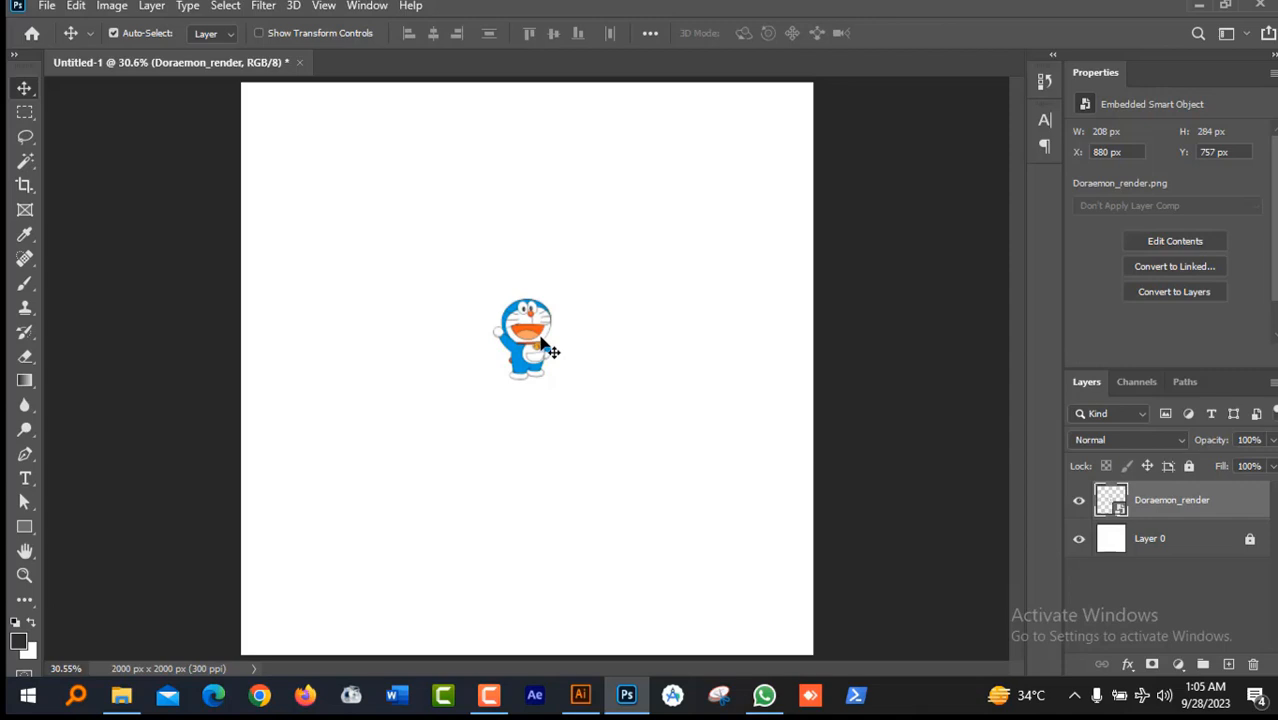
scroll(541, 343, up, 6)
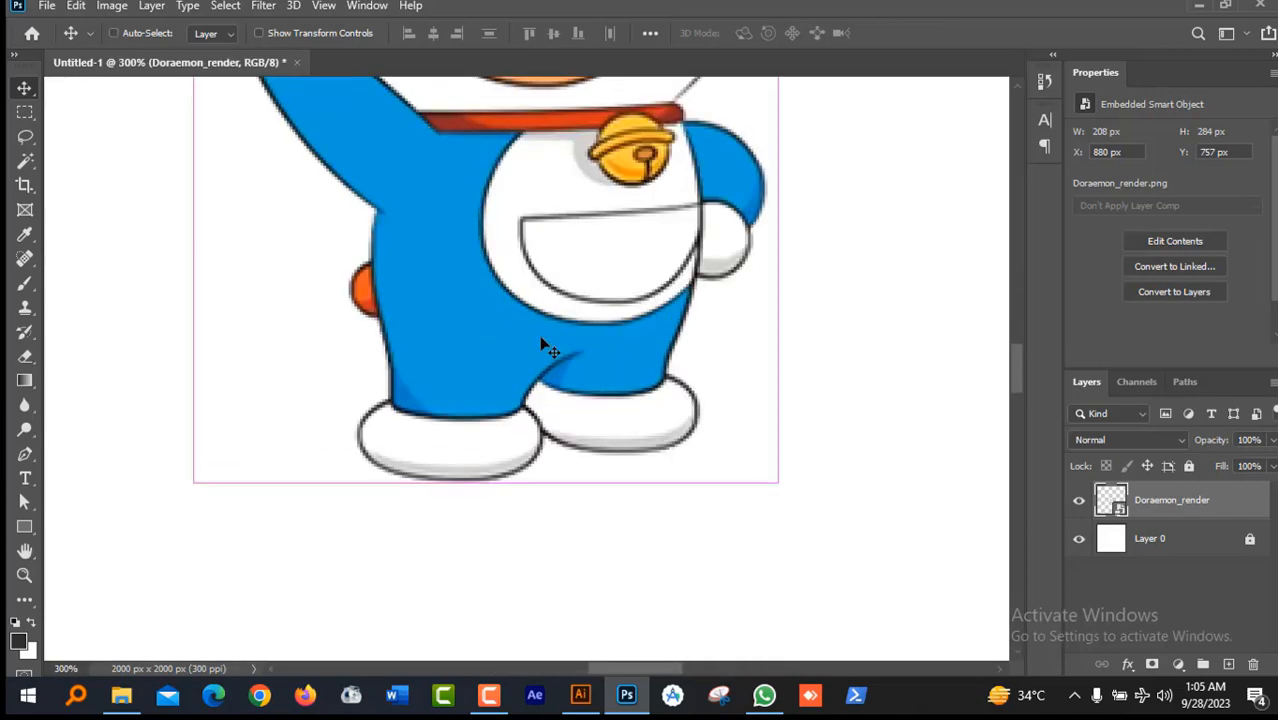
scroll(550, 282, up, 3)
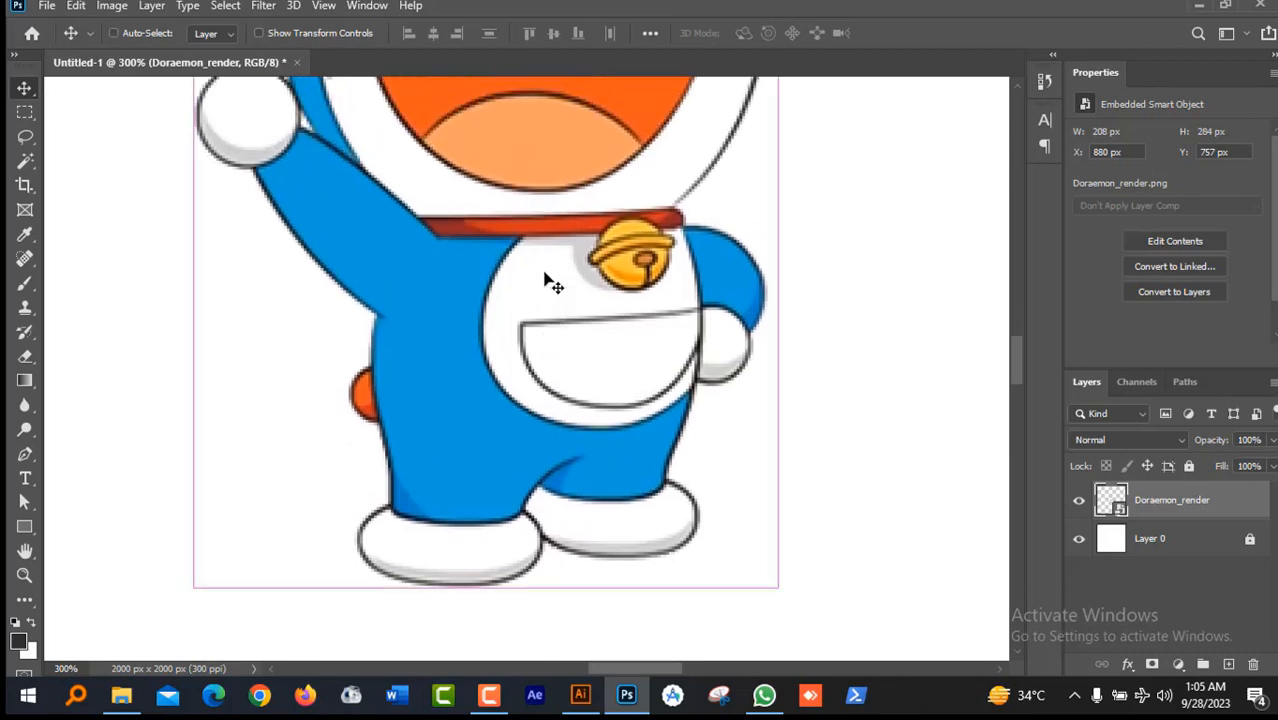
key(ctrl+0)
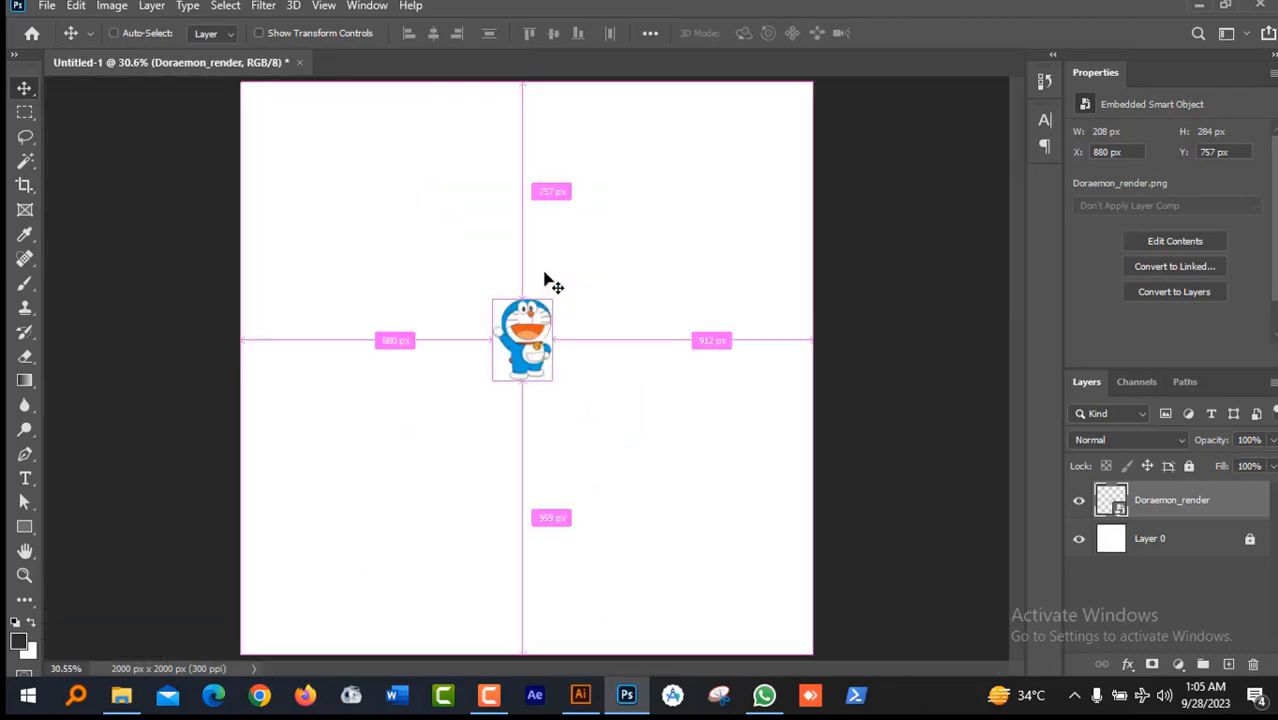
Step: Enlarge the Doraemon_render character proportionally to about 1386 x 1893 px and move it to X 289 px, Y 54 px
key(ctrl+t)
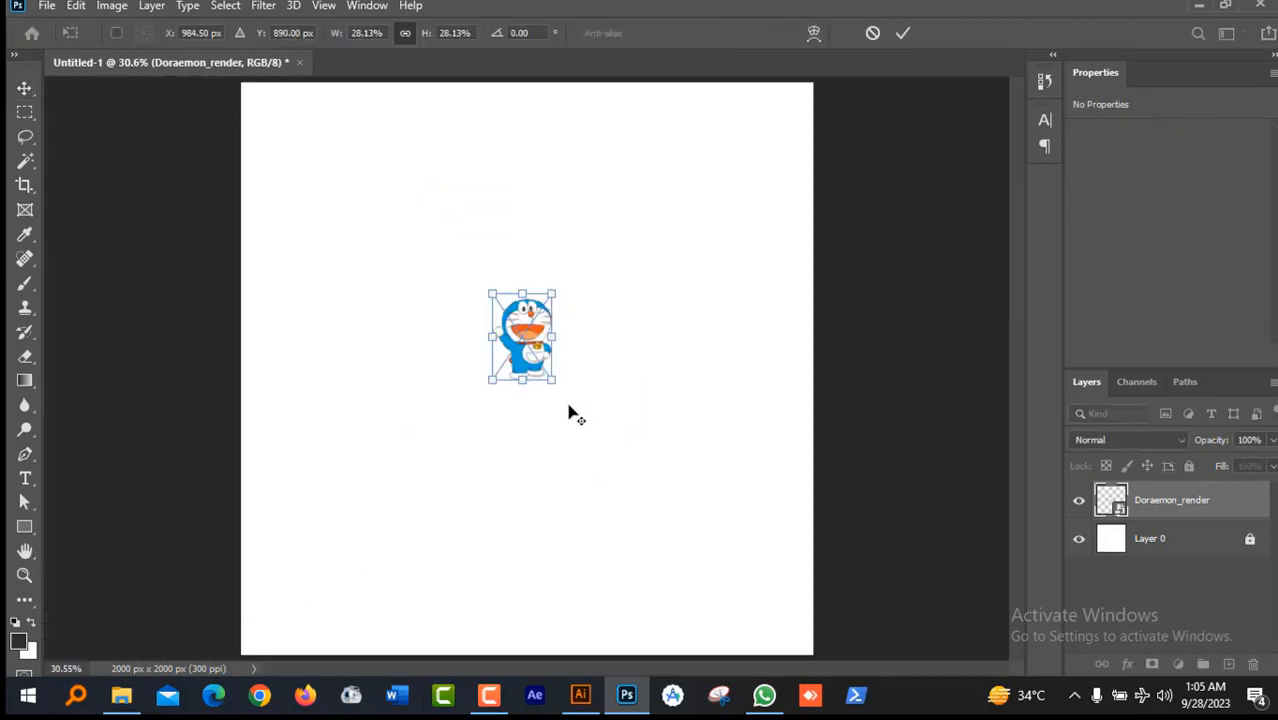
drag(556, 390, 698, 648)
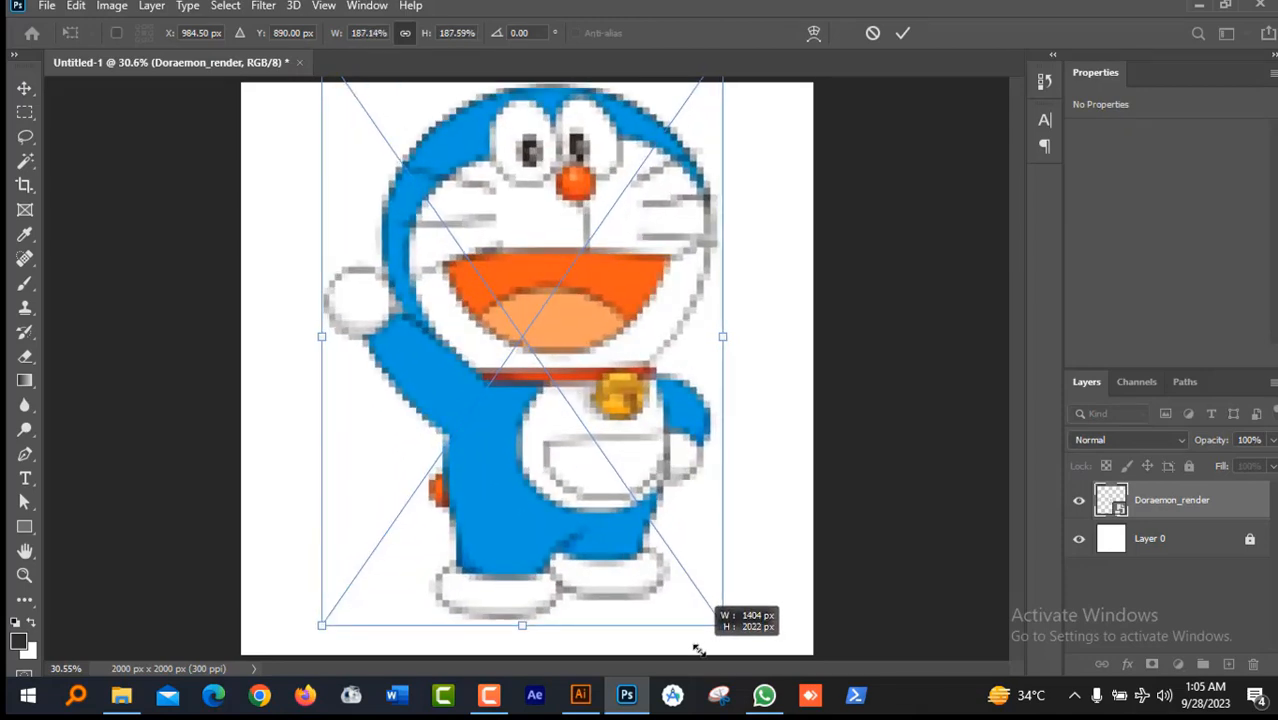
key(Return)
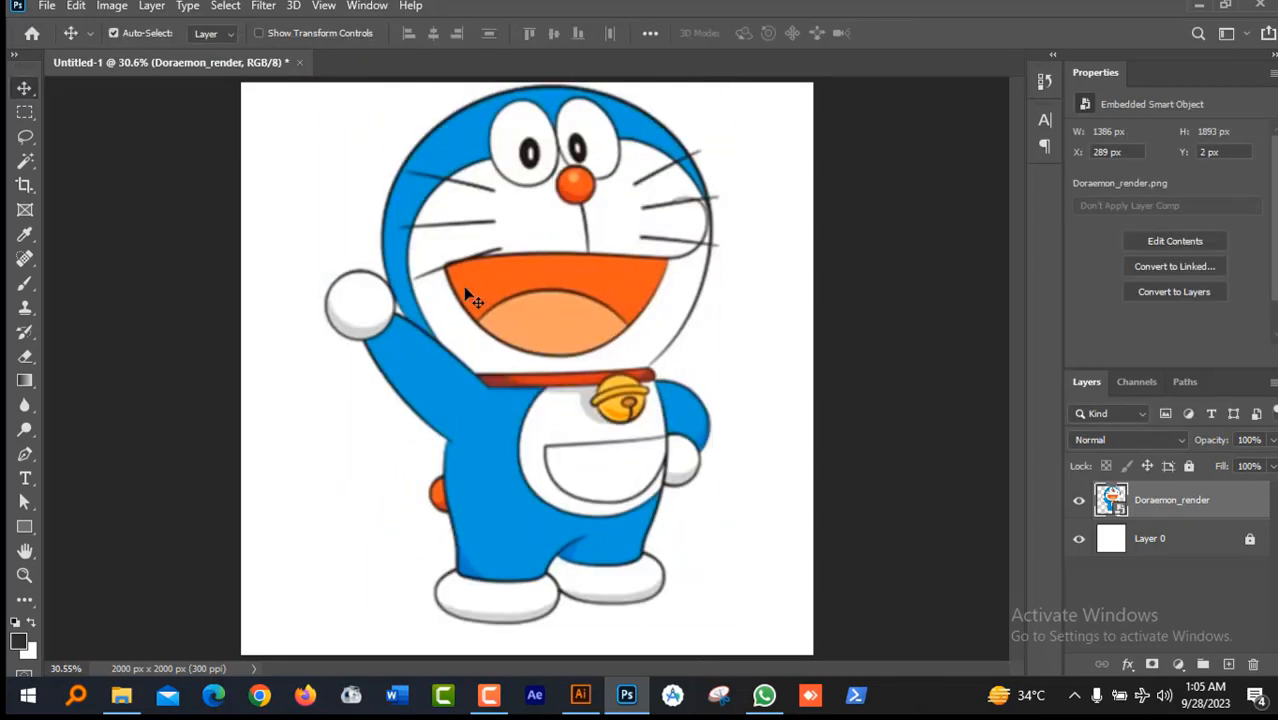
mouse_move(545, 288)
mouse_down()
mouse_move(543, 340)
mouse_move(539, 303)
mouse_up()
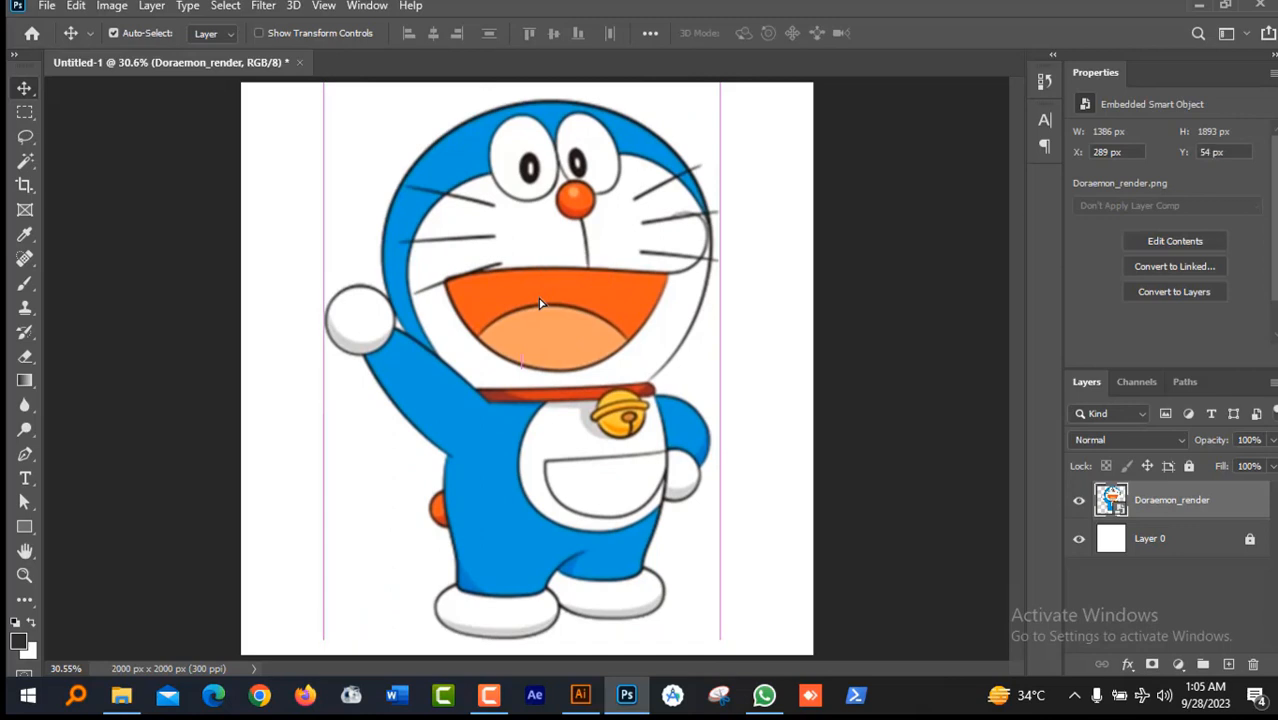